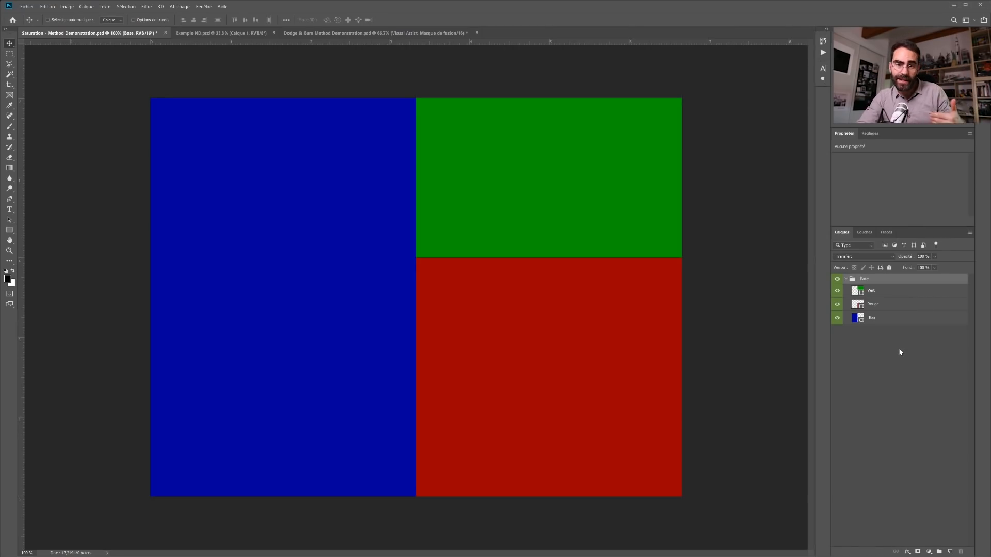
# Duplicate the Base group and rename the copy "teinte saturation".
pyautogui.click(906, 370)
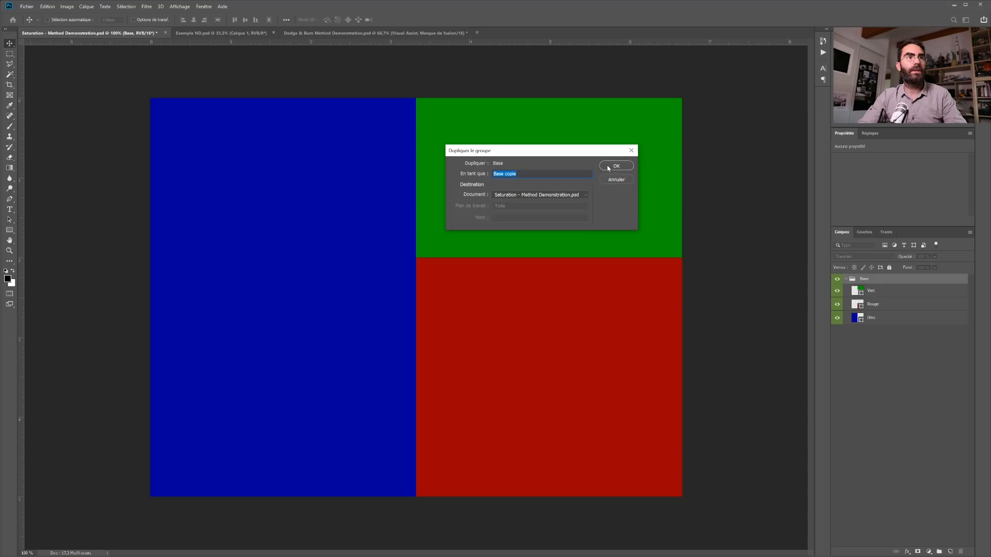
pyautogui.click(608, 166)
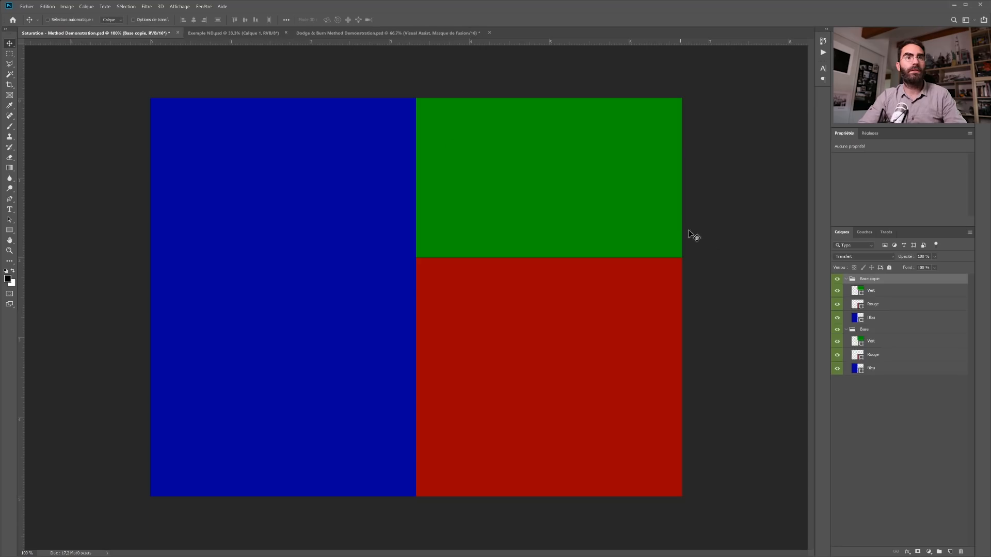
pyautogui.doubleClick(871, 280)
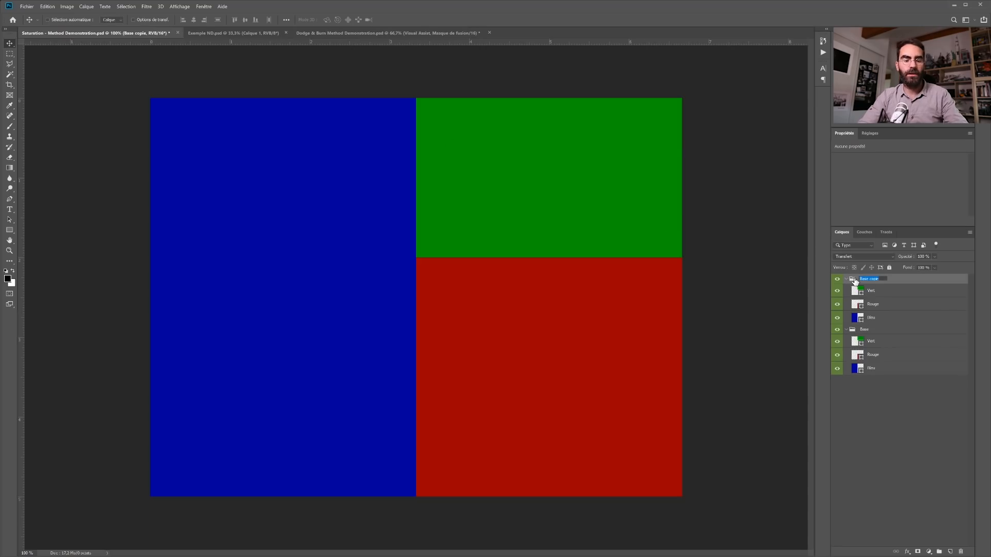
pyautogui.write('teinte saturation')
pyautogui.press('Return')
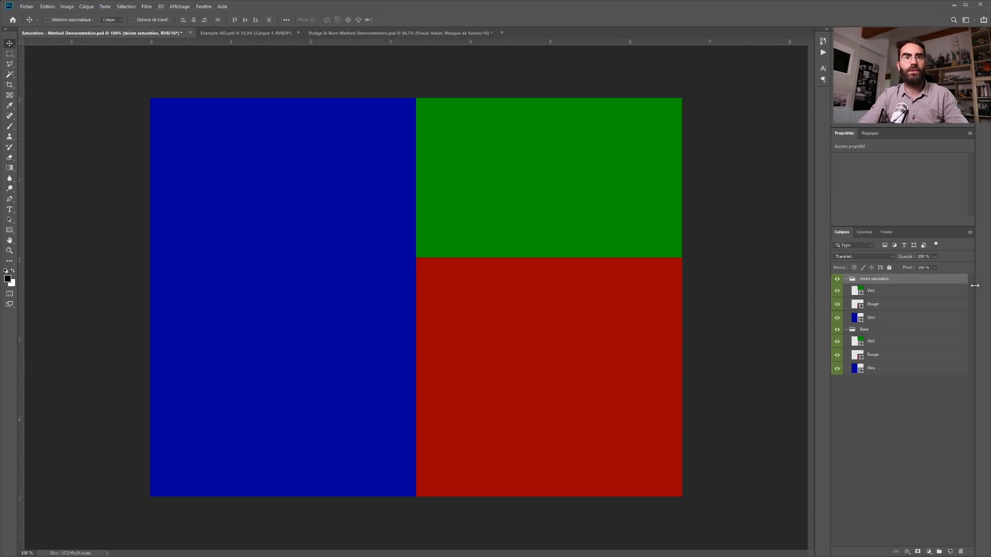
# Add a Teinte/Saturation adjustment layer above Vert in the teinte saturation group and set its saturation to -100.
pyautogui.click(887, 292)
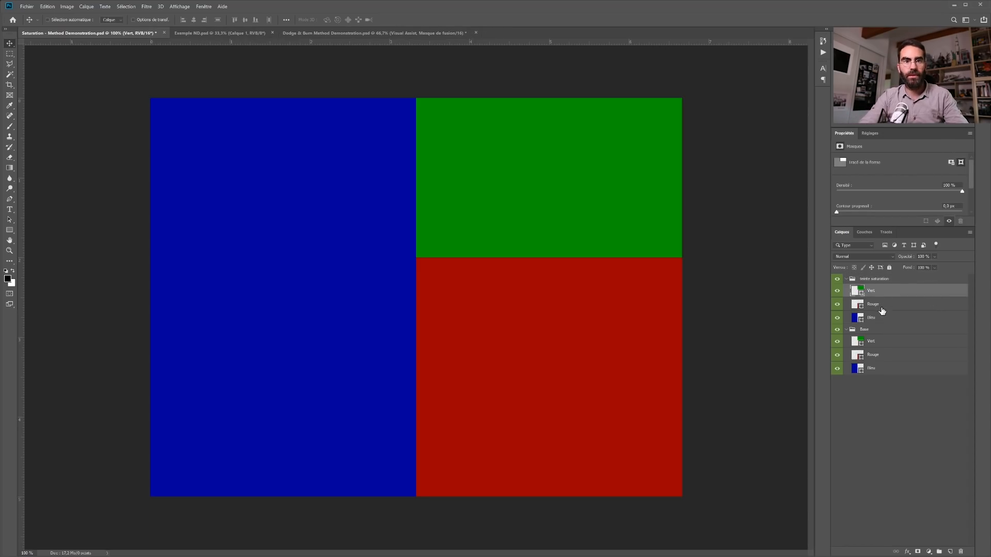
pyautogui.click(929, 552)
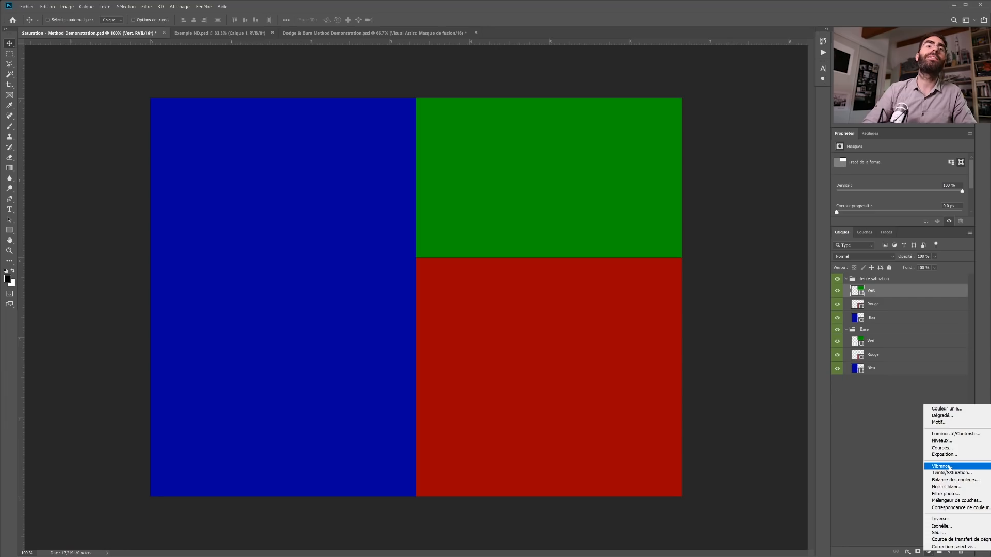
pyautogui.click(947, 473)
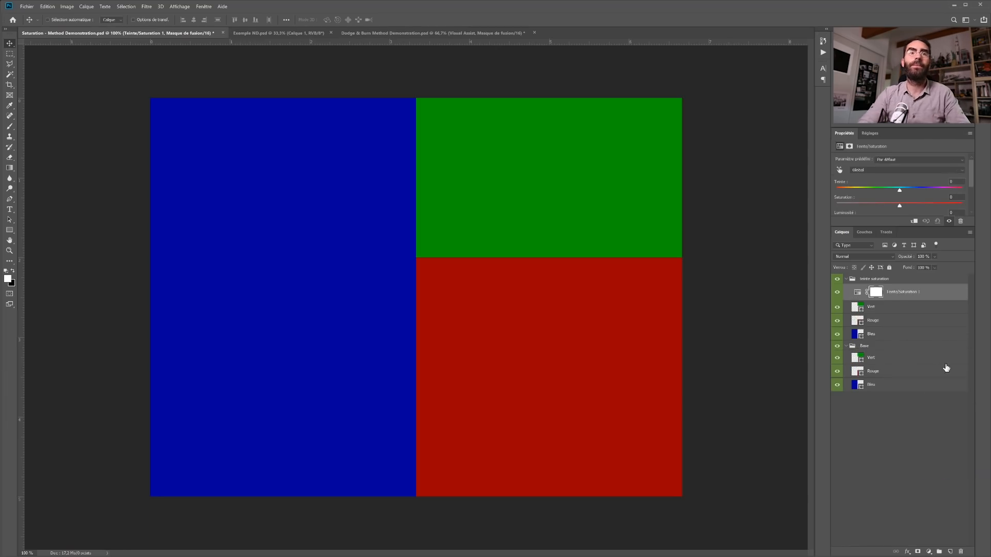
pyautogui.moveTo(909, 226); pyautogui.dragTo(909, 265)
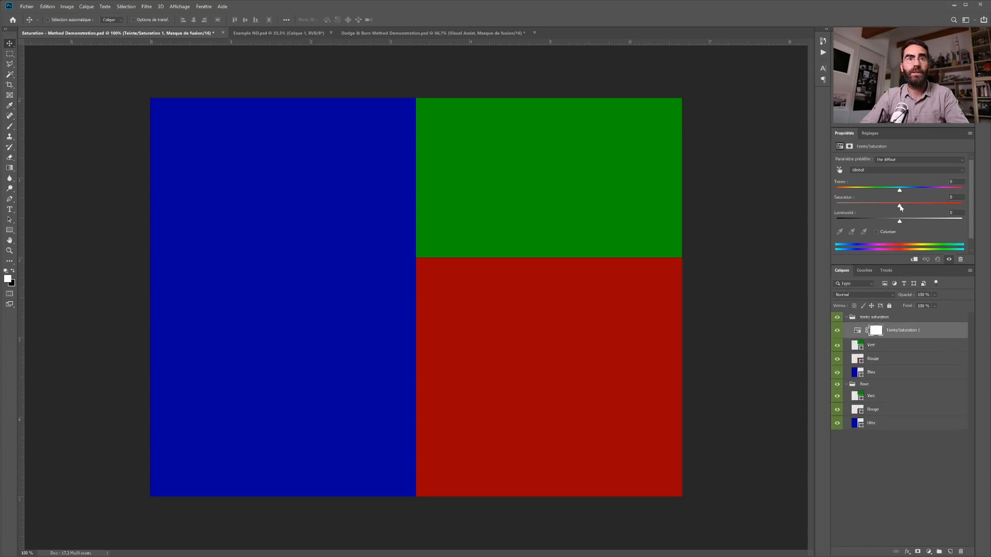
pyautogui.moveTo(899, 206); pyautogui.dragTo(796, 210)
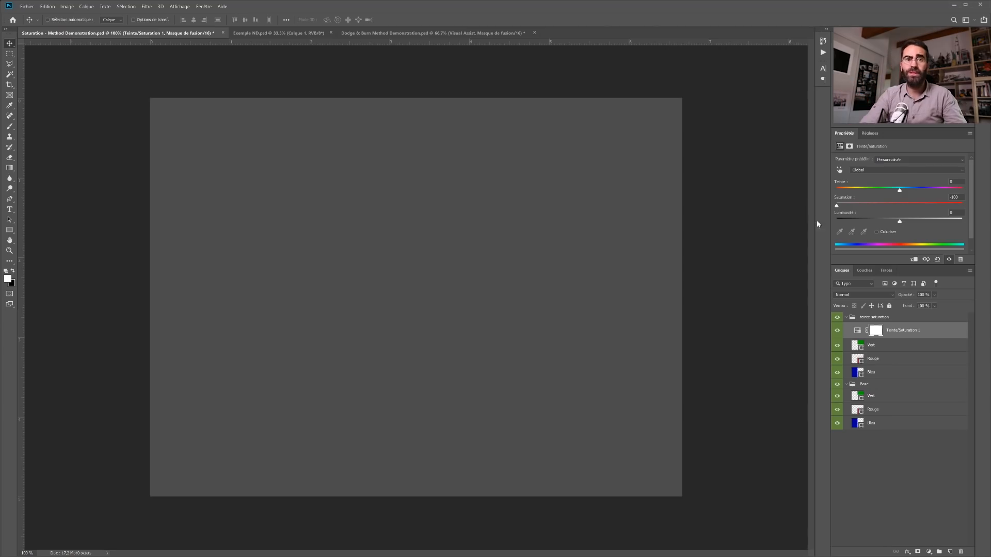
# Hide the teinte saturation group, then duplicate the Base group under the name "Noir et blanc".
pyautogui.click(837, 317)
pyautogui.click(869, 384)
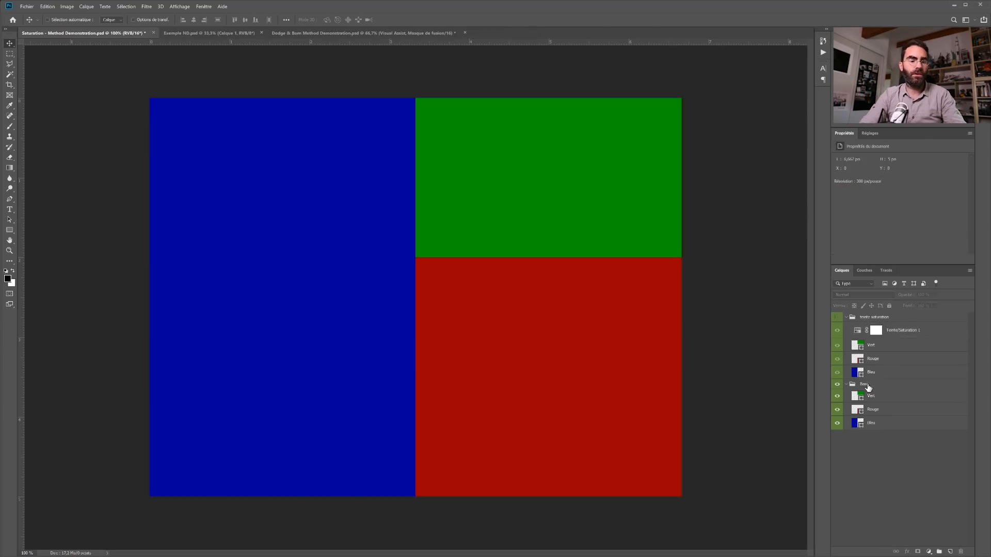
pyautogui.click(866, 385)
pyautogui.hotkey('ctrl', 'j')
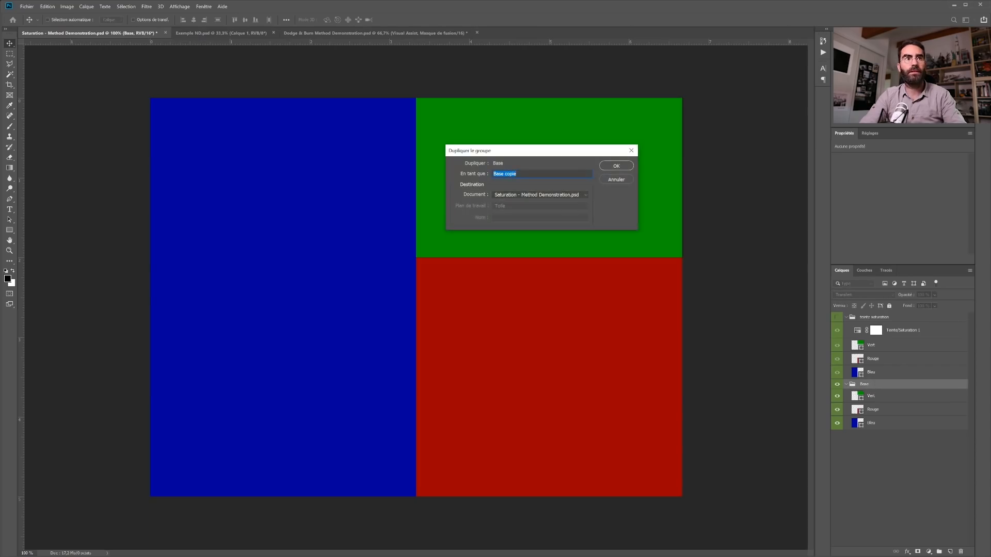
pyautogui.press('Return')
pyautogui.doubleClick(863, 384)
pyautogui.write('Noir et blanc')
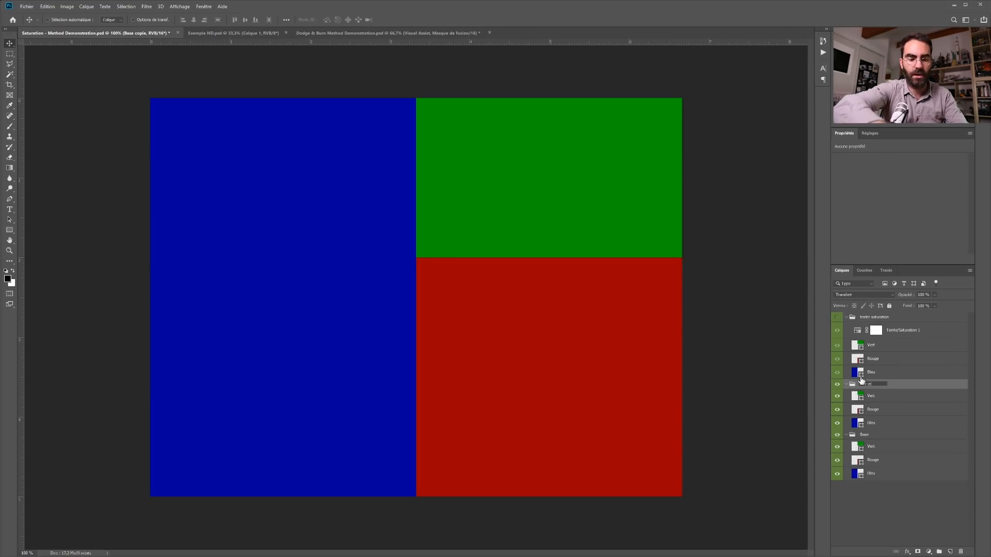
pyautogui.press('Return')
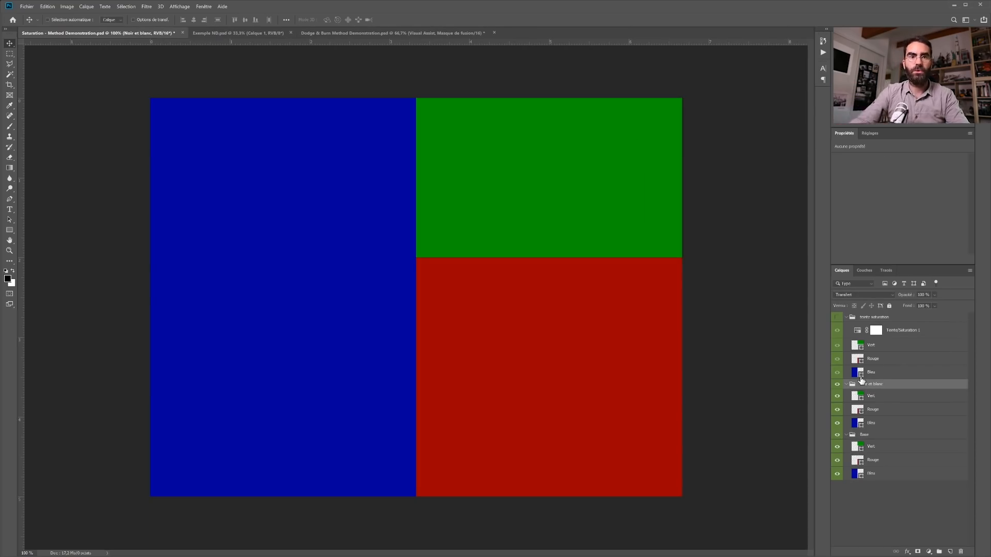
# Add a default Noir et blanc adjustment layer in the Noir et blanc group, then collapse both finished groups and hide this one.
pyautogui.click(949, 399)
pyautogui.click(928, 551)
pyautogui.click(936, 489)
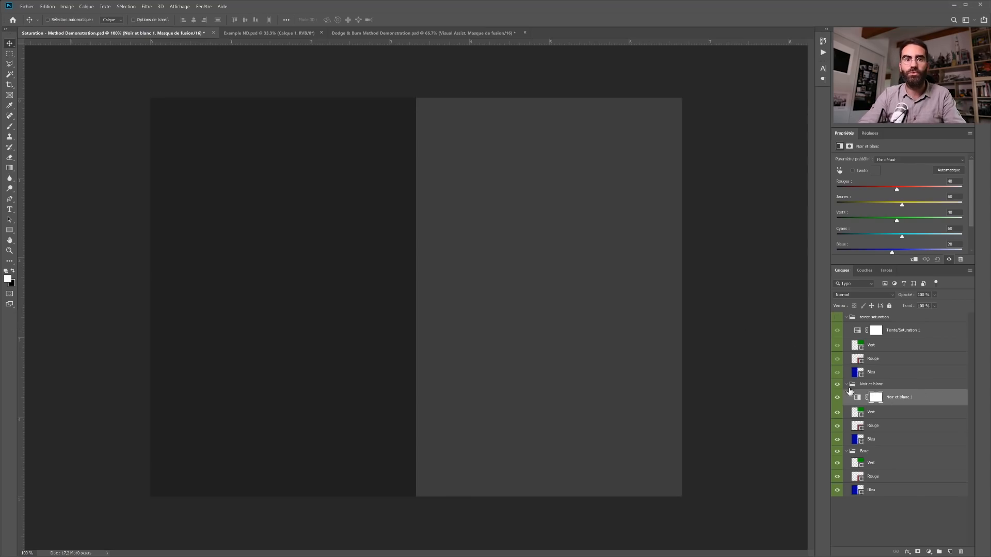
pyautogui.click(846, 384)
pyautogui.click(846, 318)
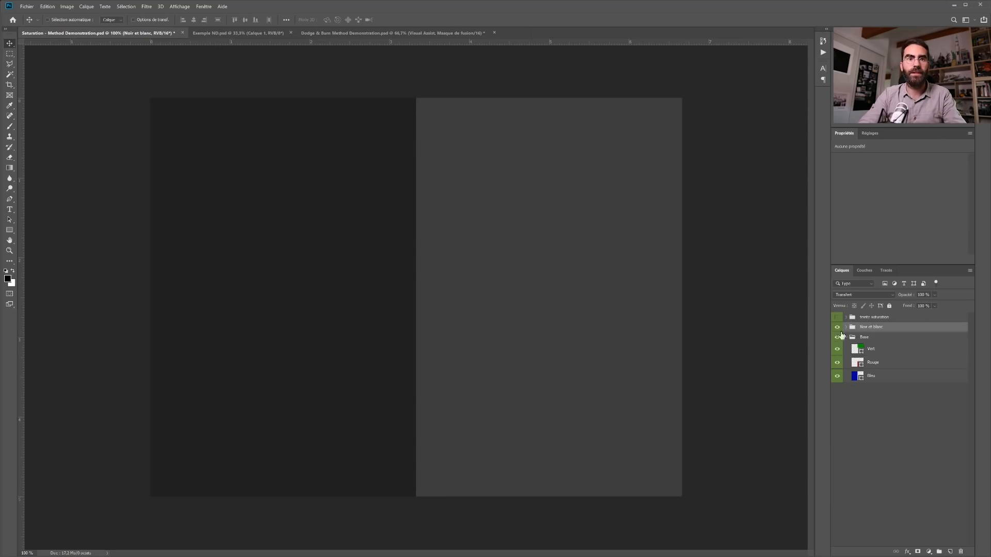
pyautogui.click(837, 327)
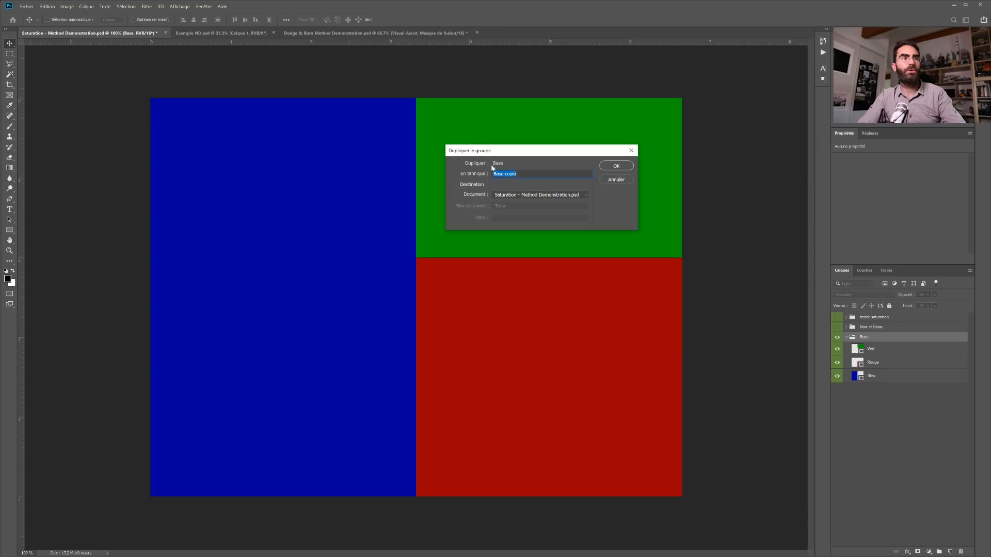
# Duplicate the Base group as "Vibrance" and add a Vibrance adjustment layer above Vert in it with saturation at its minimum.
pyautogui.click(621, 168)
pyautogui.doubleClick(868, 337)
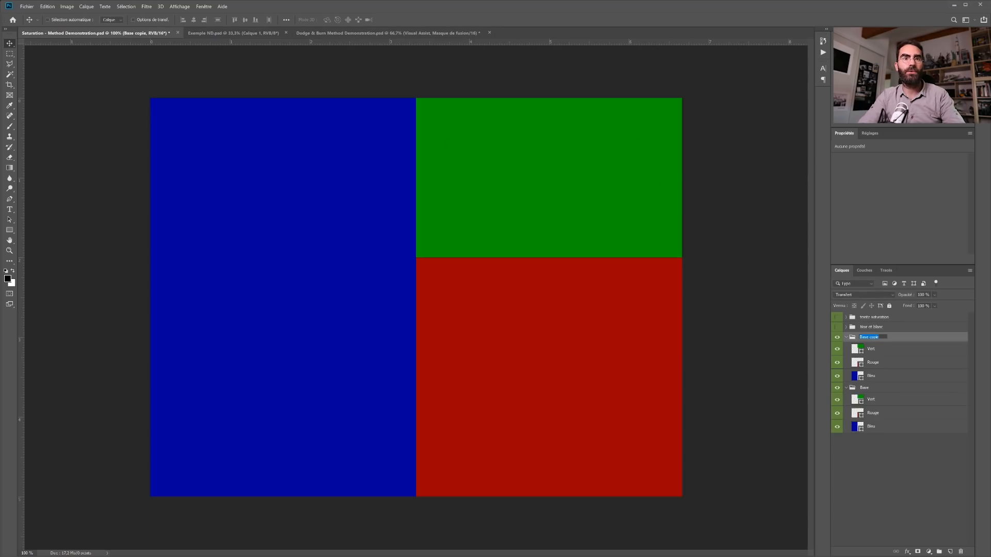
pyautogui.write('Ve')
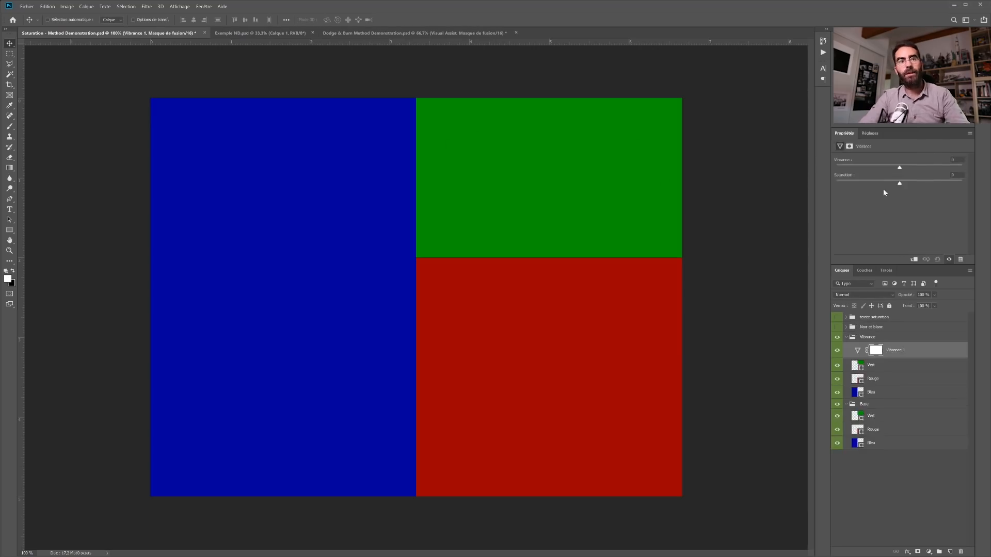
pyautogui.moveTo(899, 183); pyautogui.dragTo(809, 192)
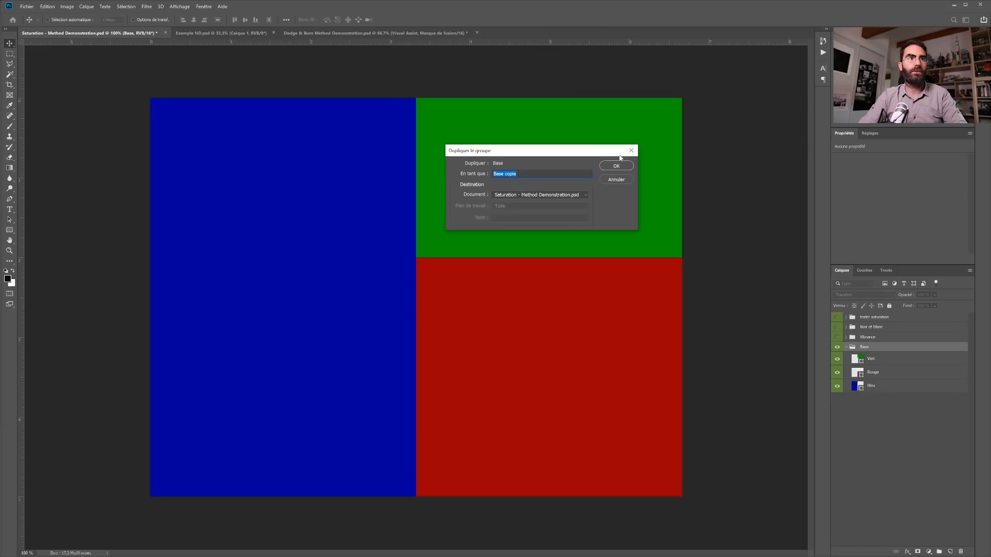
# Duplicate the Base group as "Mélangeur de couche" and add a monochrome Mélangeur de couches adjustment layer above its Vert layer.
pyautogui.press('Return')
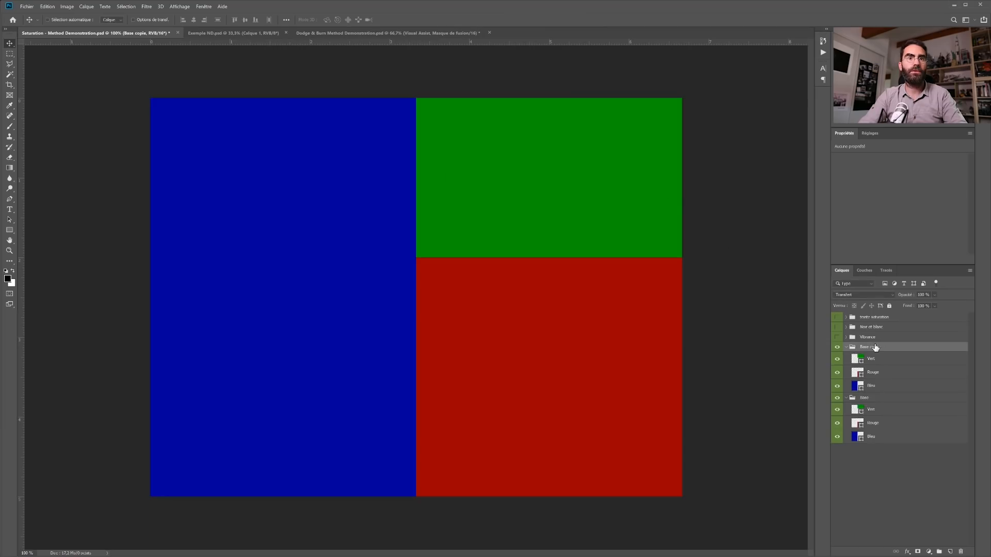
pyautogui.doubleClick(868, 347)
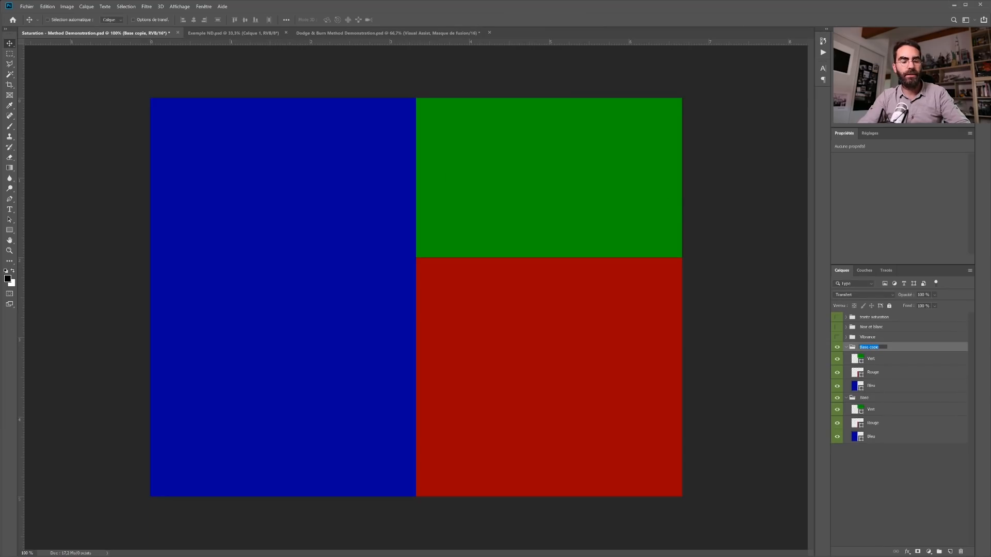
pyautogui.write('Melangeur d')
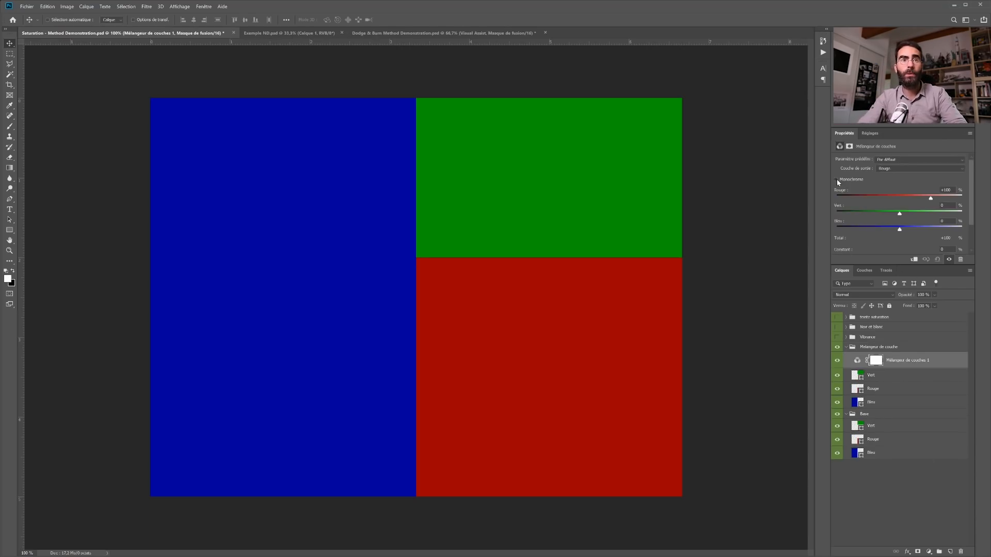
pyautogui.click(836, 179)
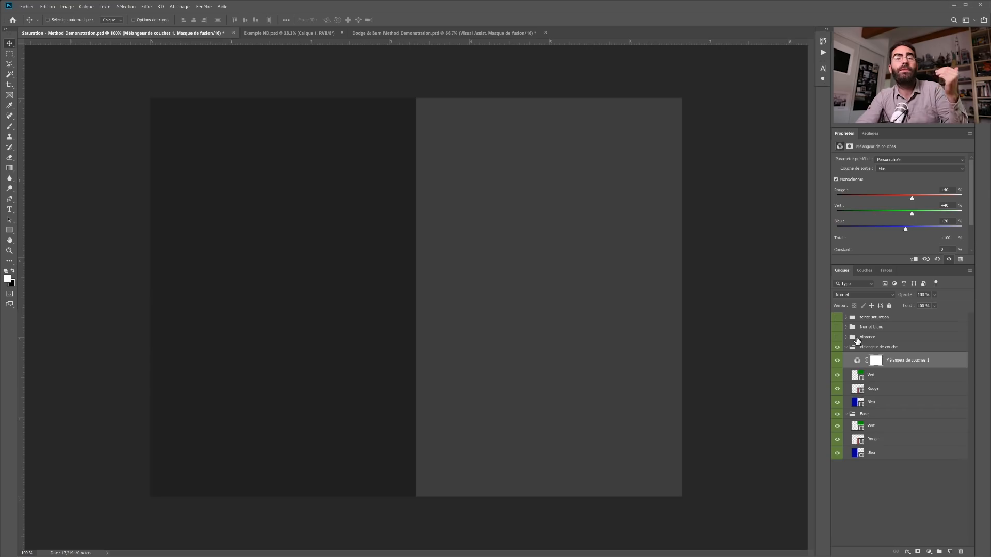
# Compare the channel mixer rendering with the Noir et blanc group and inspect the mixer's output channel options.
pyautogui.click(837, 328)
pyautogui.click(838, 327)
pyautogui.click(888, 169)
pyautogui.click(893, 172)
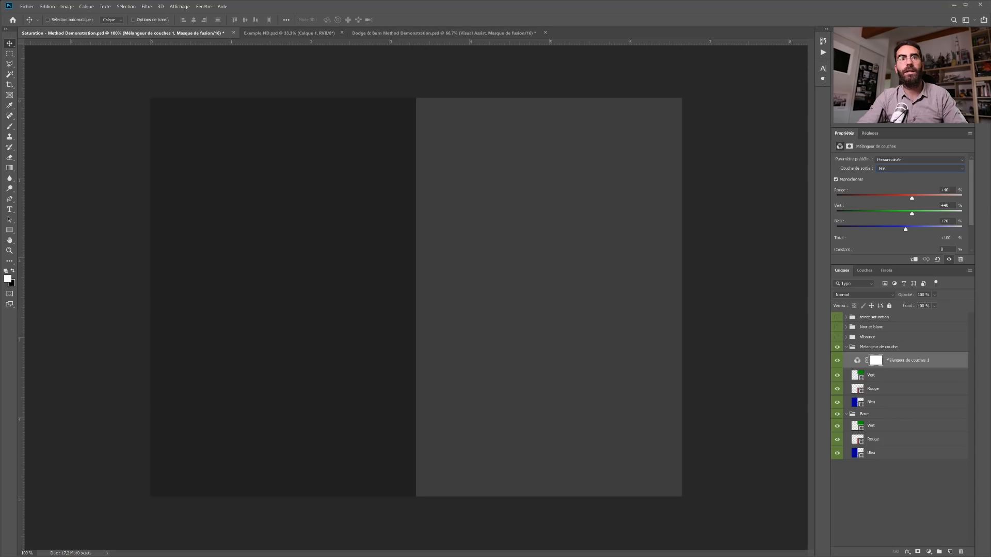
# Try raising the blue contribution of the monochrome channel mixer to about +41%.
pyautogui.click(913, 230)
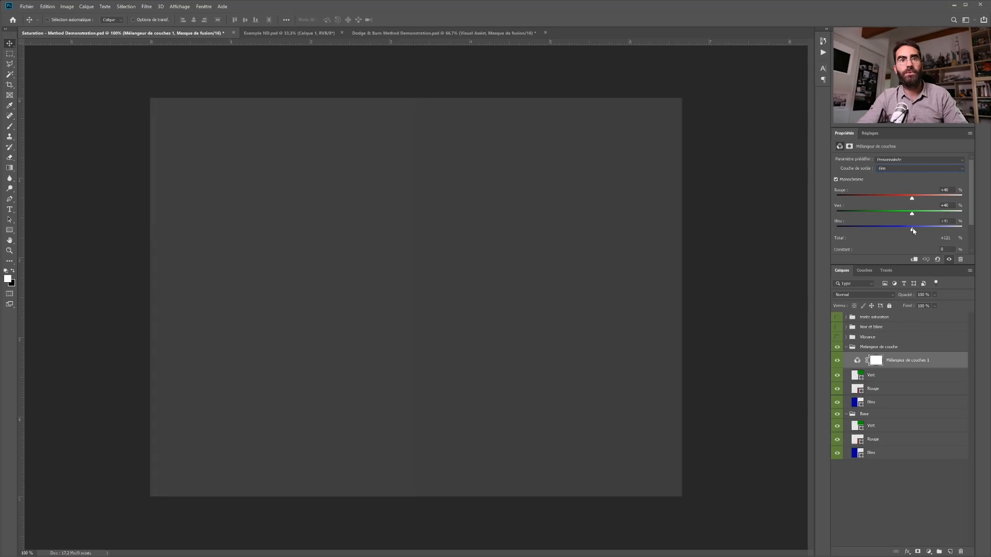
pyautogui.moveTo(911, 229); pyautogui.dragTo(912, 230)
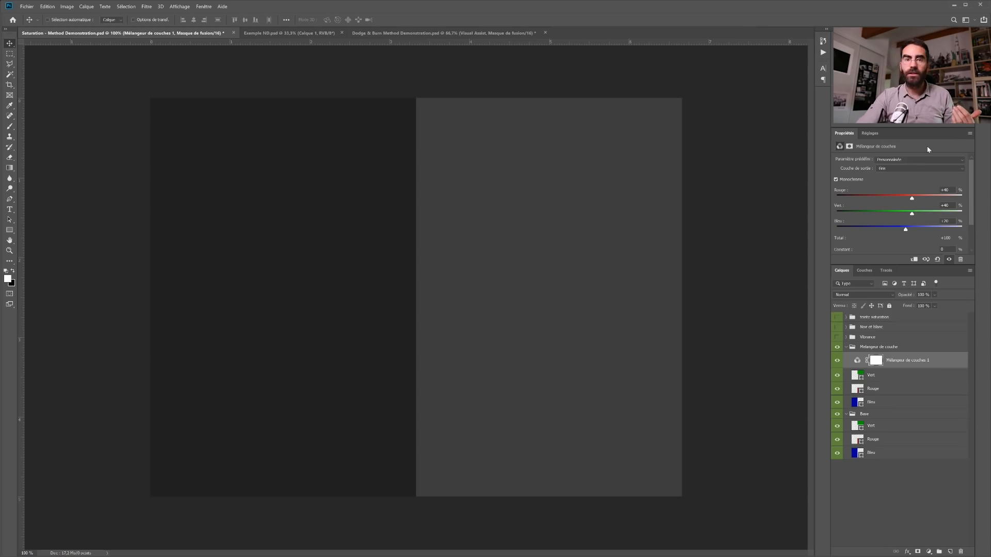
# Set the monochrome channel mixer to 30% red, 59% green and 11% blue.
pyautogui.click(950, 191)
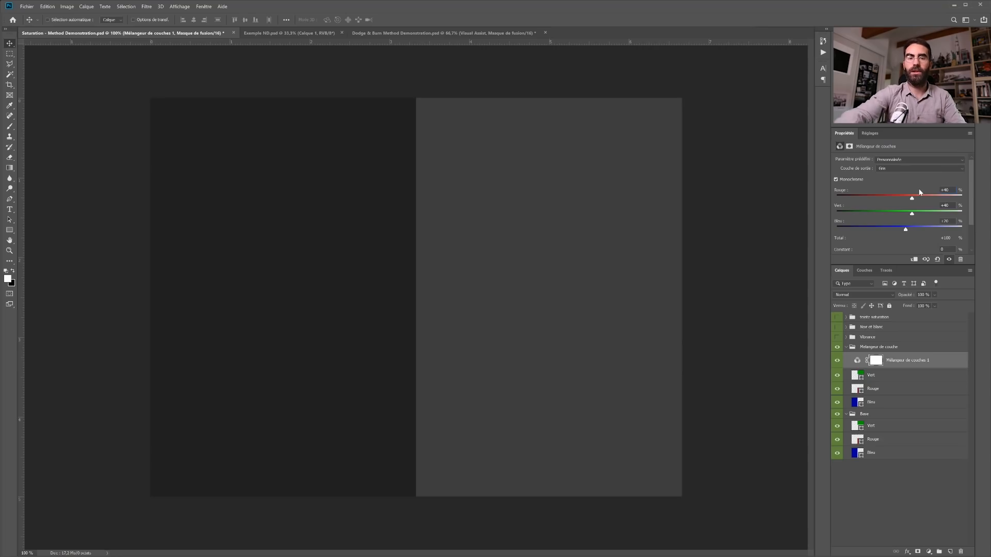
pyautogui.press('BackSpace')
pyautogui.press('BackSpace')
pyautogui.press('BackSpace')
pyautogui.write('30')
pyautogui.press('Tab')
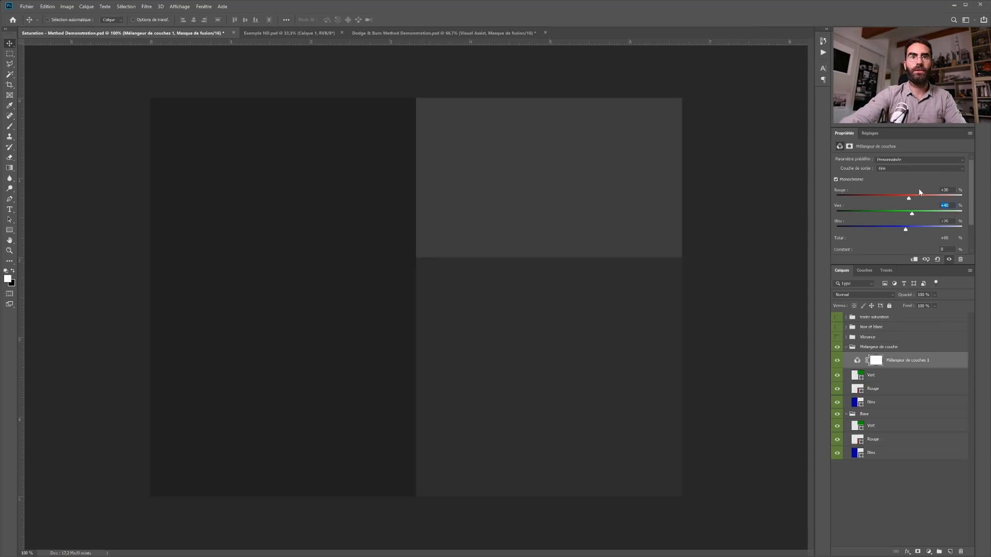
pyautogui.write('59')
pyautogui.press('Tab')
pyautogui.write('11')
pyautogui.press('Tab')
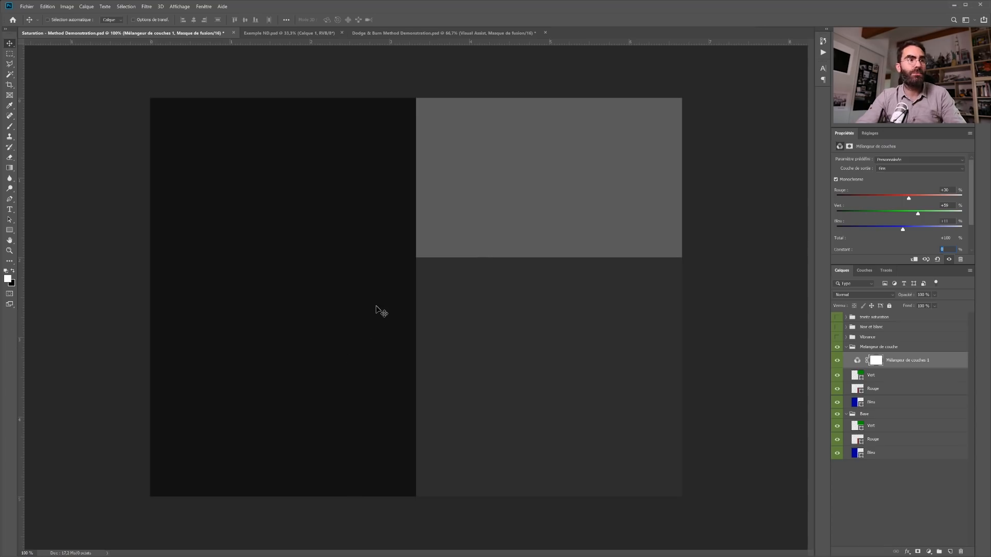
# Compare the channel mixer rendering with the Vibrance group by briefly showing that group.
pyautogui.click(837, 338)
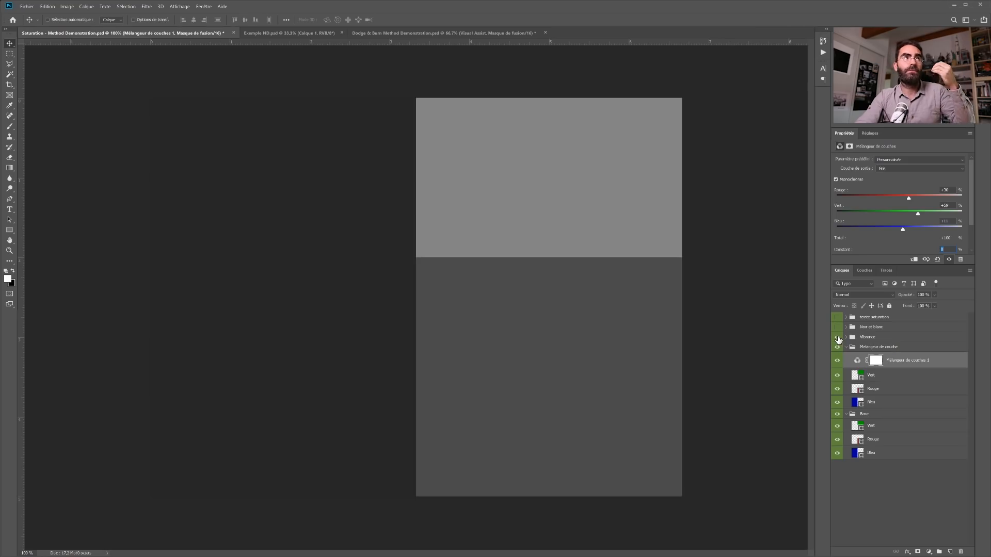
pyautogui.click(836, 338)
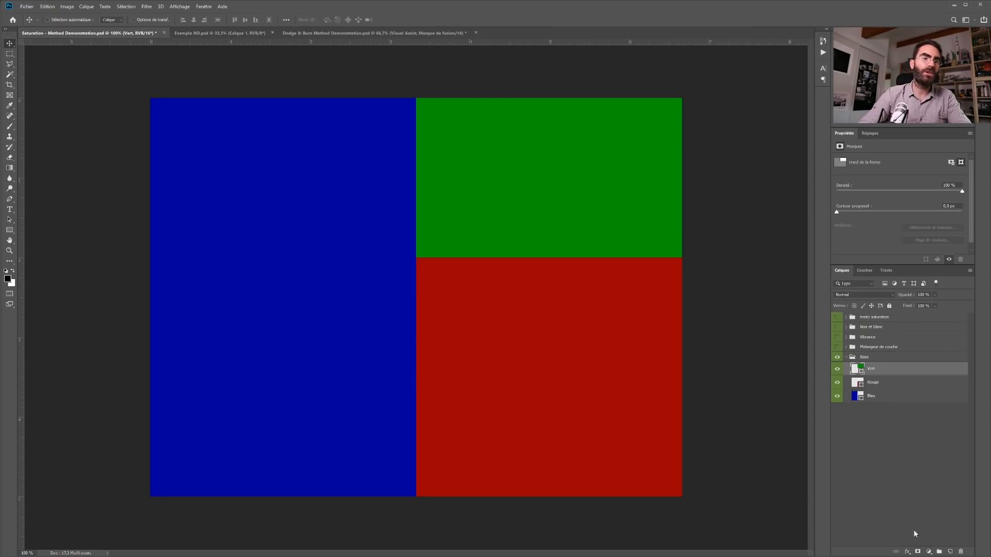
# Add a Courbes adjustment layer above Vert in the Base group and set its blending mode to Couleur.
pyautogui.click(928, 551)
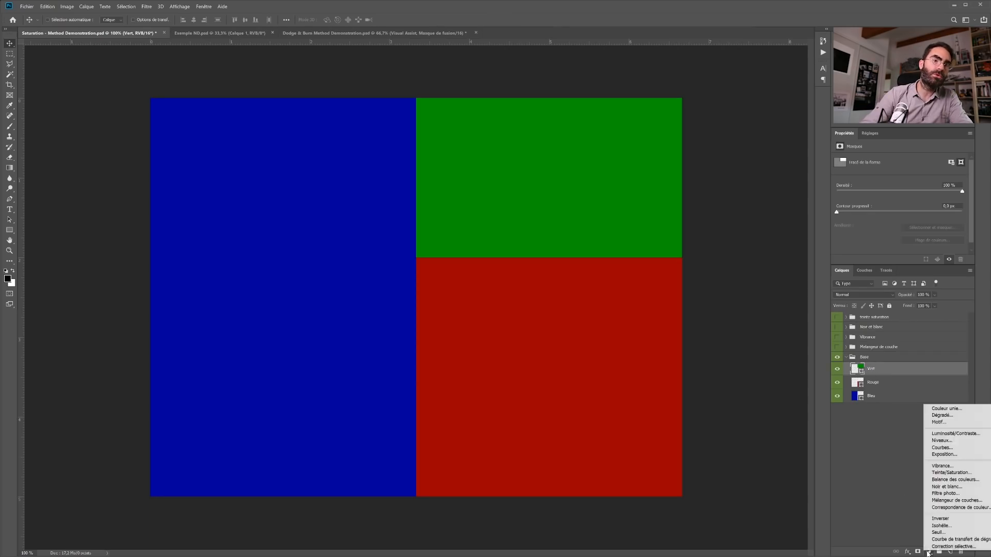
pyautogui.click(931, 449)
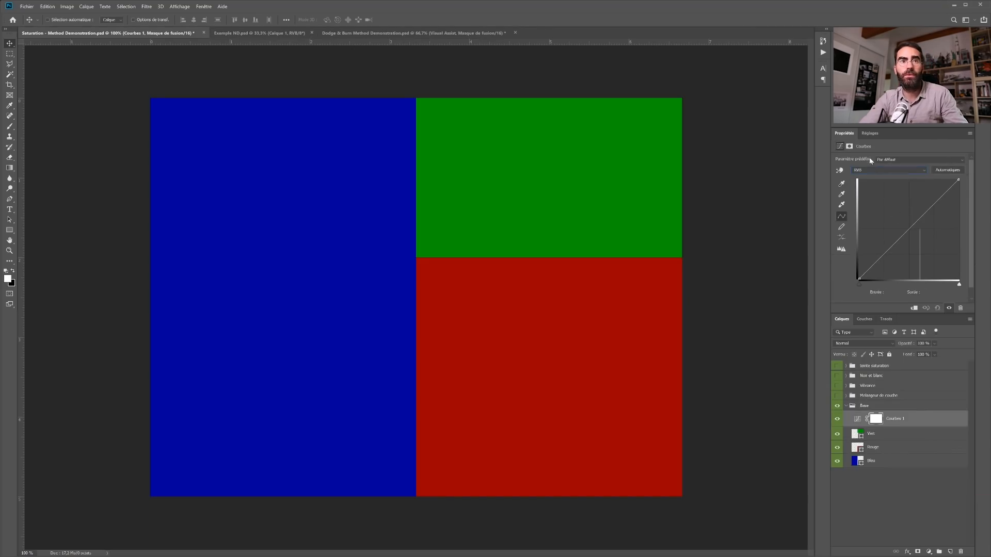
pyautogui.click(852, 338)
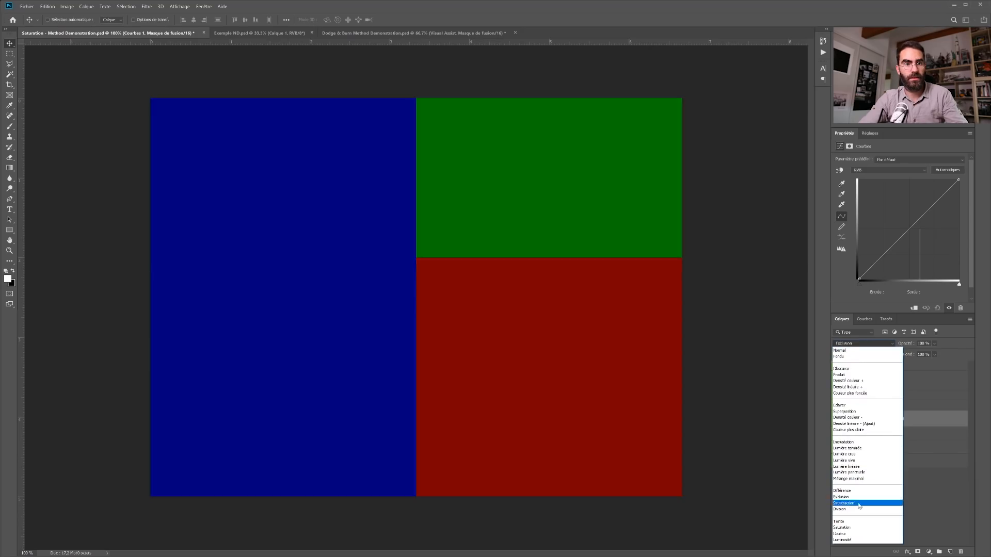
pyautogui.click(851, 534)
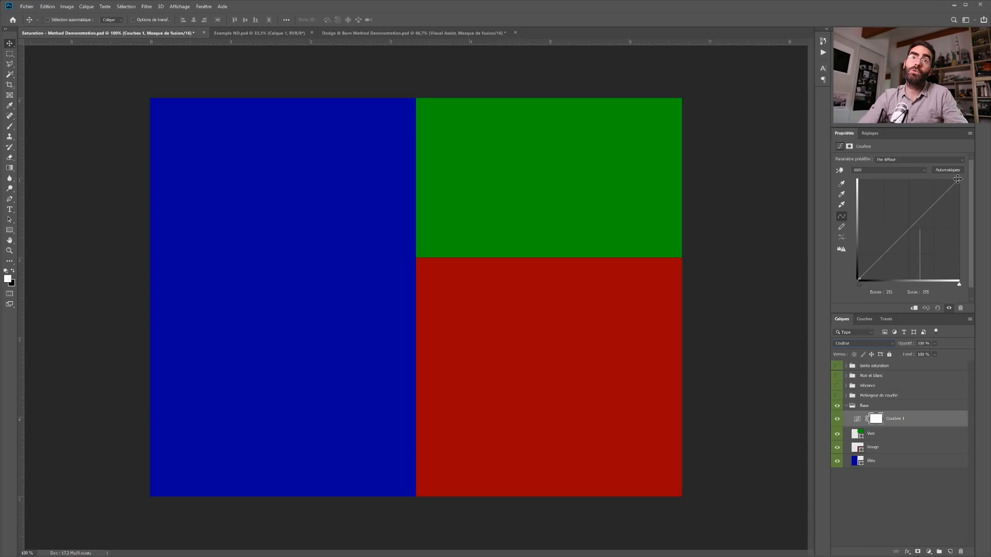
# Lower the Courbes curve's white point to output 0, and compare the rendering with the channel mixer group.
pyautogui.moveTo(957, 180); pyautogui.dragTo(972, 298)
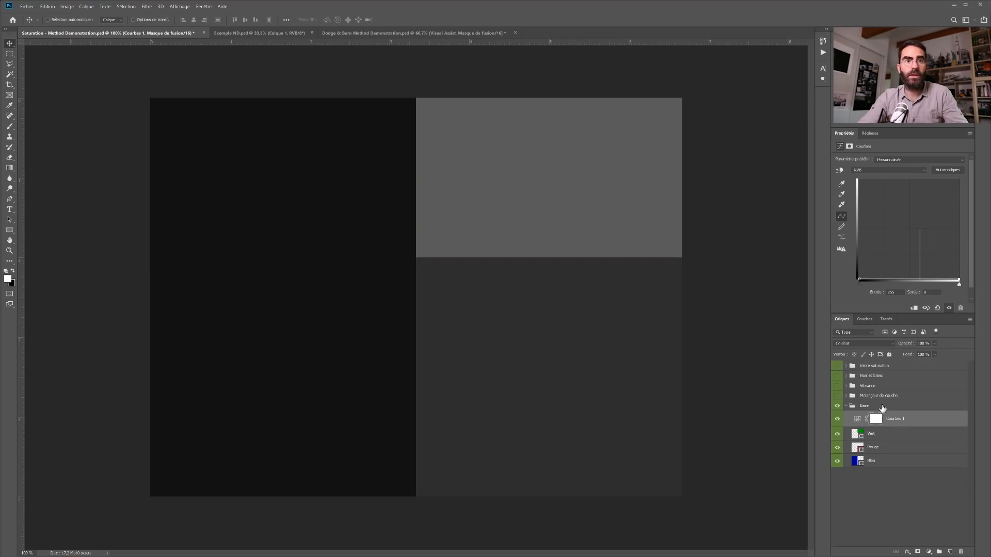
pyautogui.click(836, 396)
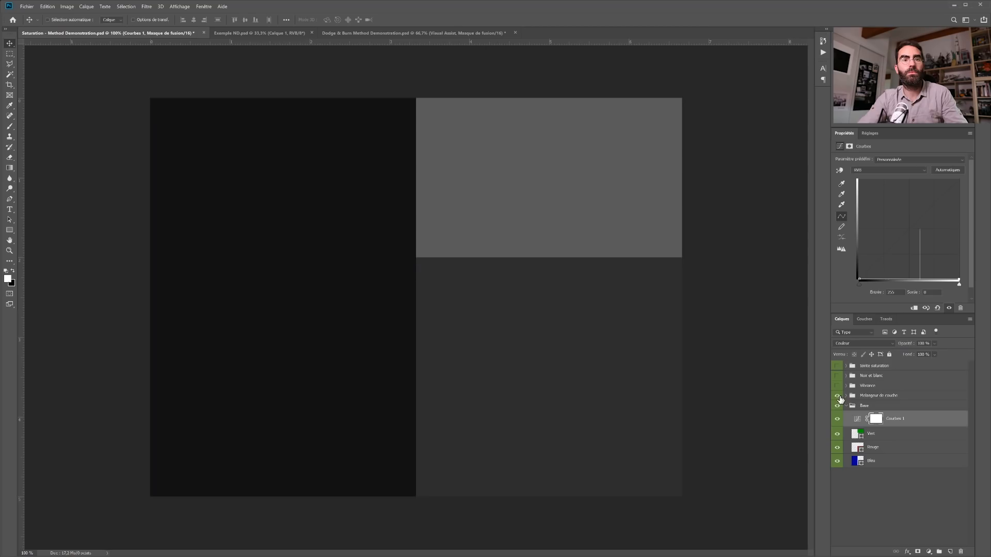
pyautogui.click(845, 396)
pyautogui.click(835, 396)
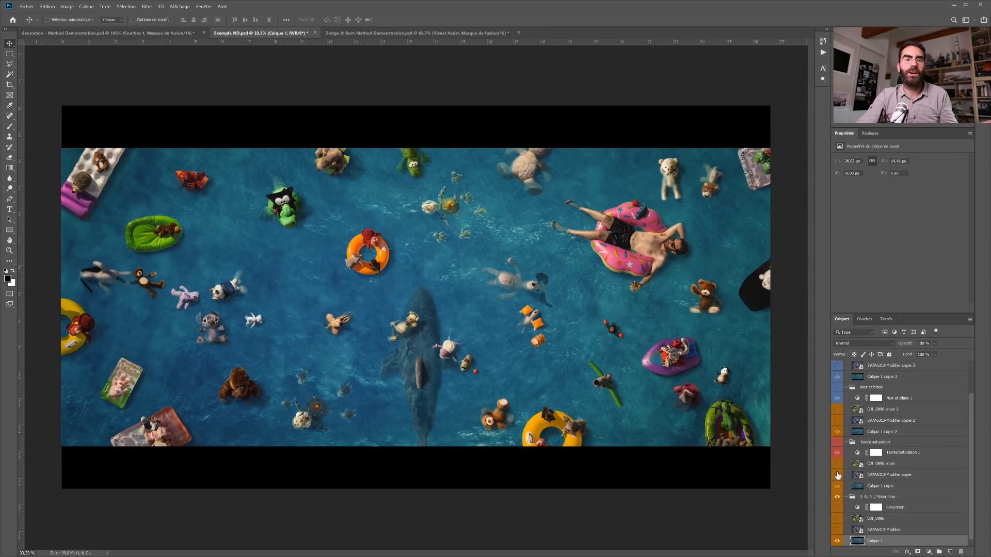
# Show the Saturation curves layer above the pool photo in the lowest layer group.
pyautogui.scroll(1, 865, 476)
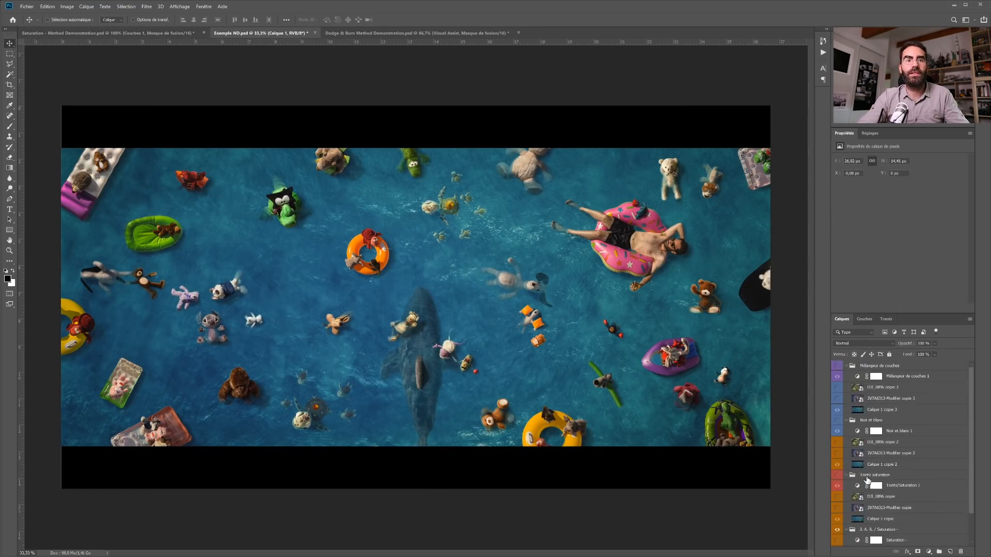
pyautogui.scroll(-2, 867, 480)
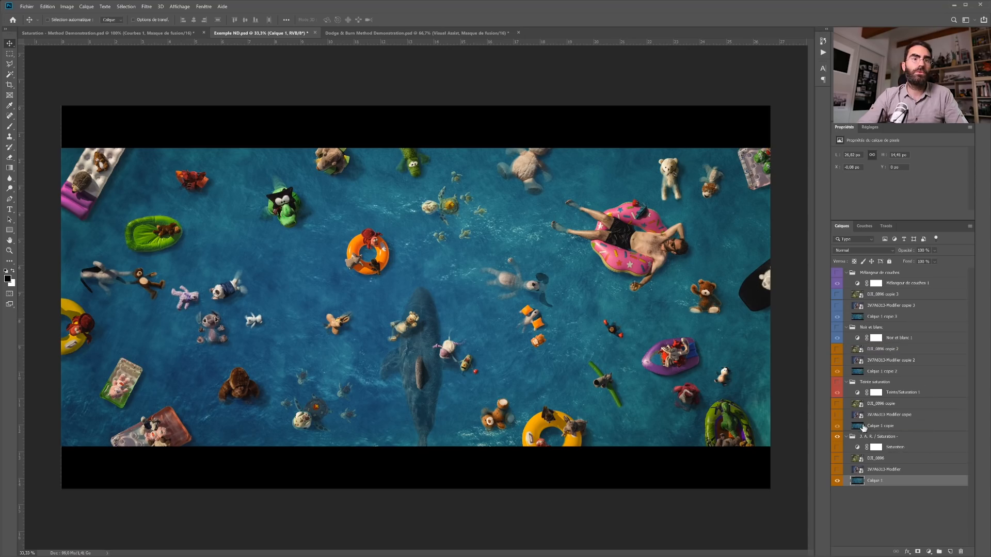
pyautogui.click(837, 446)
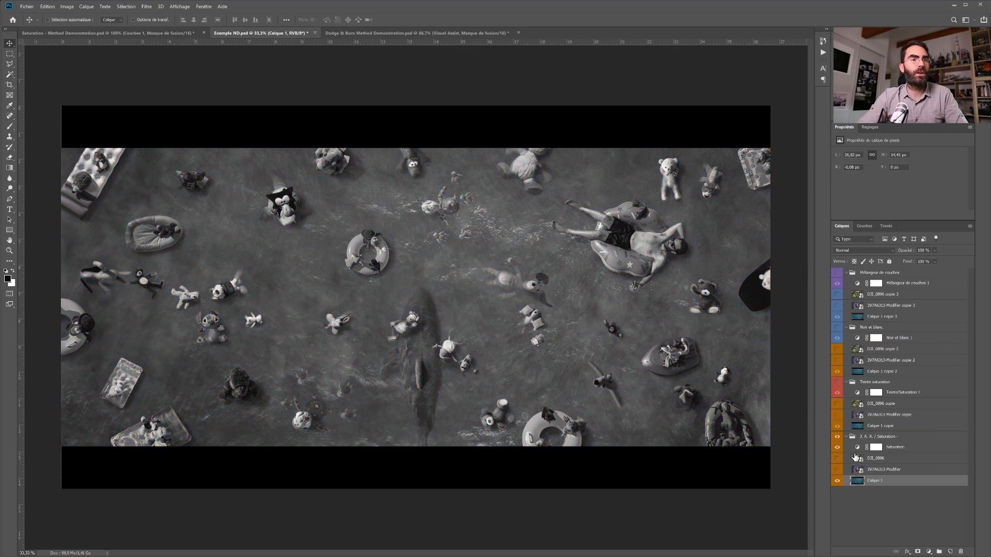
pyautogui.click(838, 448)
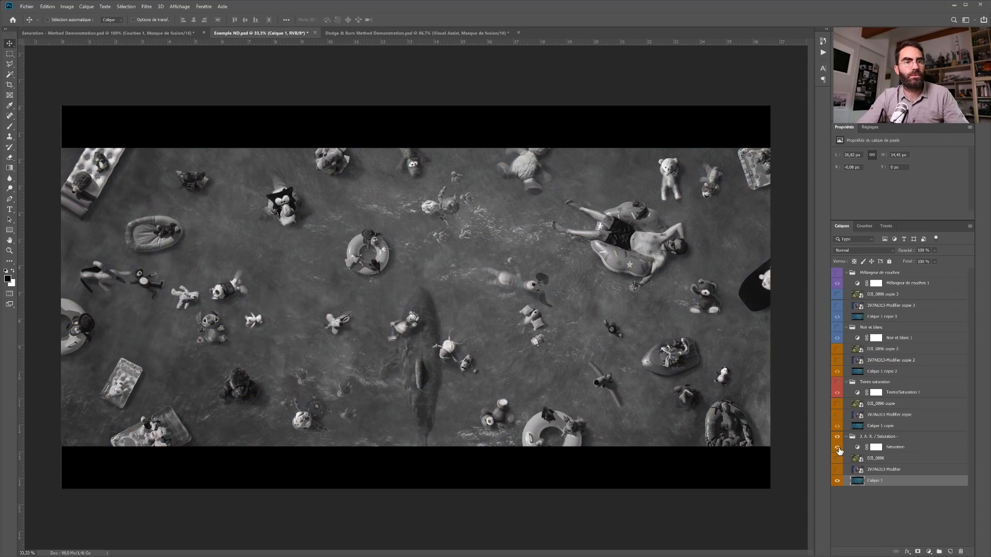
# Compare the pool photo's curves rendering with the Teinte saturation group by repeatedly showing and hiding that group.
pyautogui.click(838, 383)
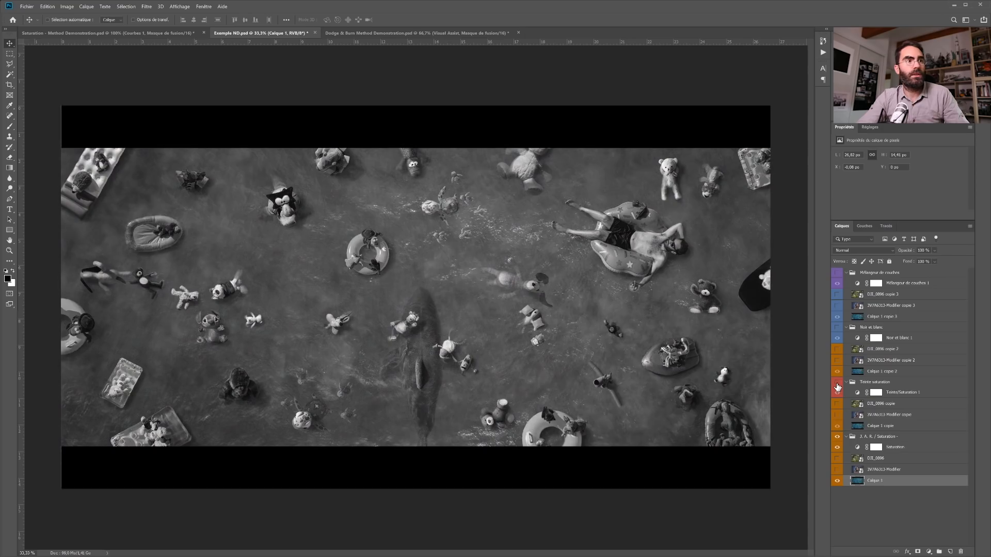
pyautogui.click(837, 384)
pyautogui.click(837, 383)
pyautogui.click(836, 383)
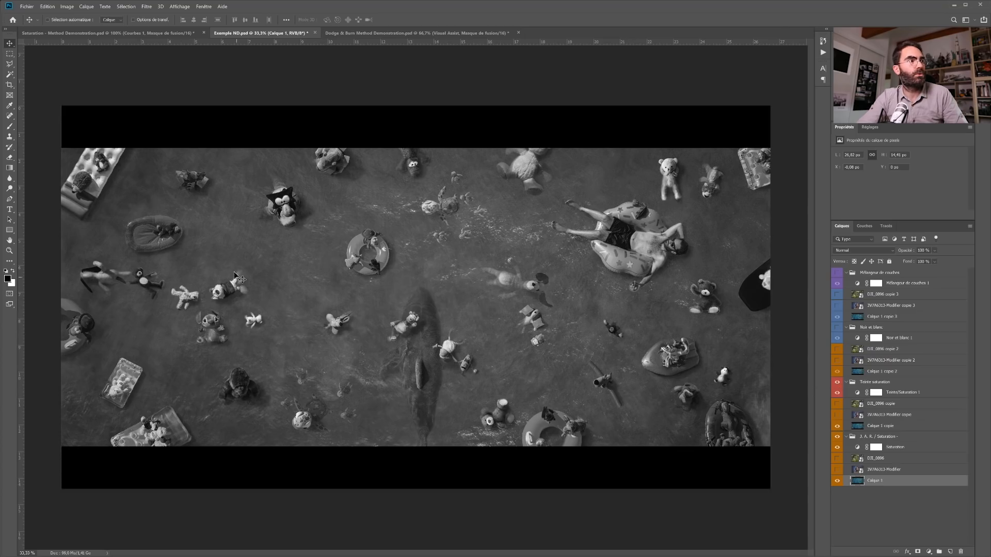
pyautogui.click(837, 383)
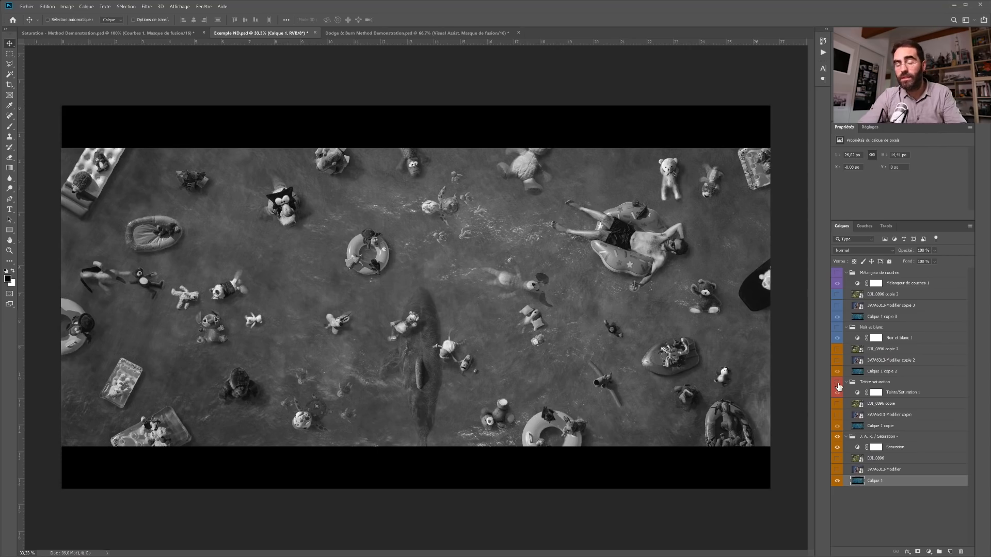
pyautogui.click(837, 384)
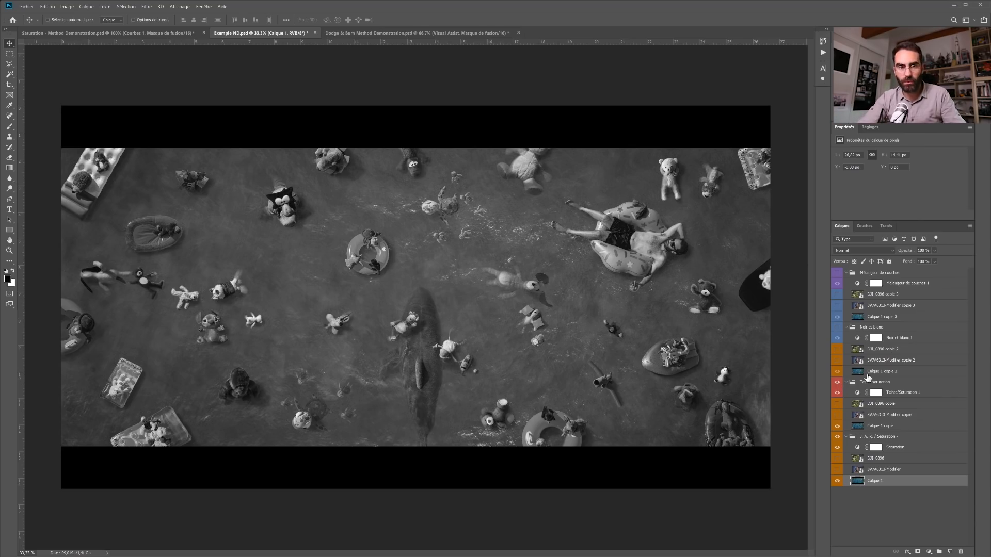
pyautogui.click(836, 383)
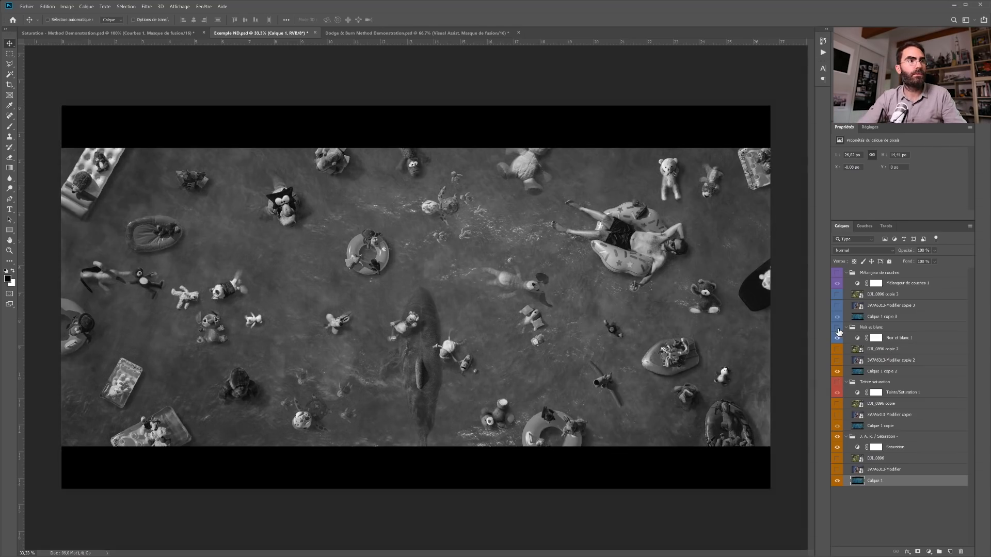
# Compare the pool photo's curves rendering with the Noir et blanc group by toggling that group's visibility.
pyautogui.click(837, 328)
pyautogui.click(837, 329)
pyautogui.click(838, 328)
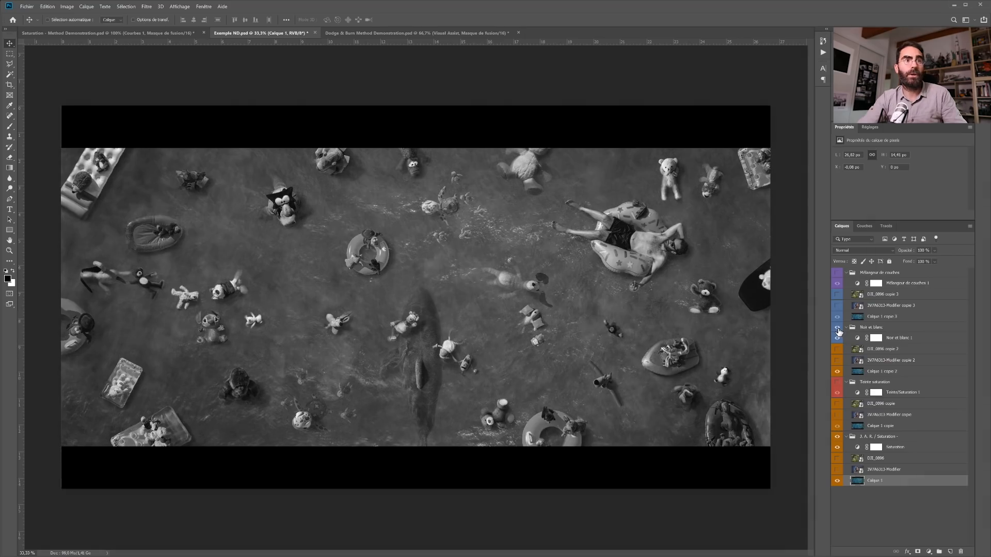
pyautogui.click(837, 329)
pyautogui.click(837, 328)
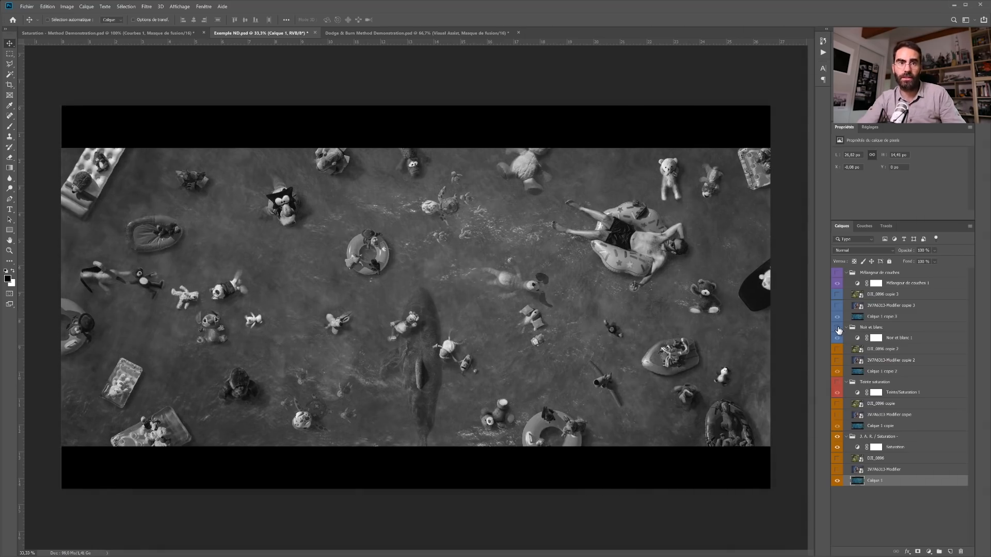
pyautogui.click(837, 329)
# Compare the pool photo's curves rendering with the channel mixer group by toggling that group's visibility.
pyautogui.click(837, 274)
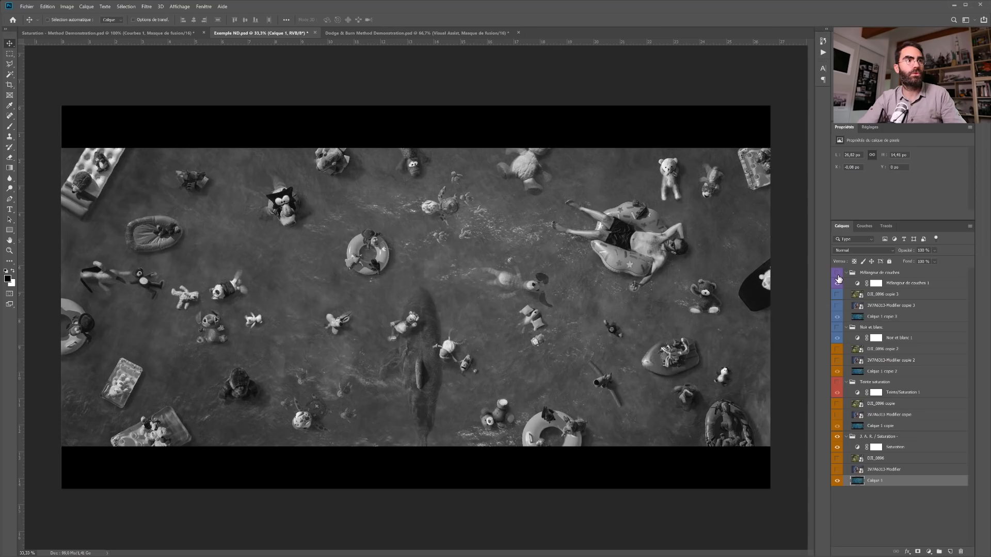
pyautogui.click(837, 279)
pyautogui.click(837, 278)
pyautogui.click(838, 278)
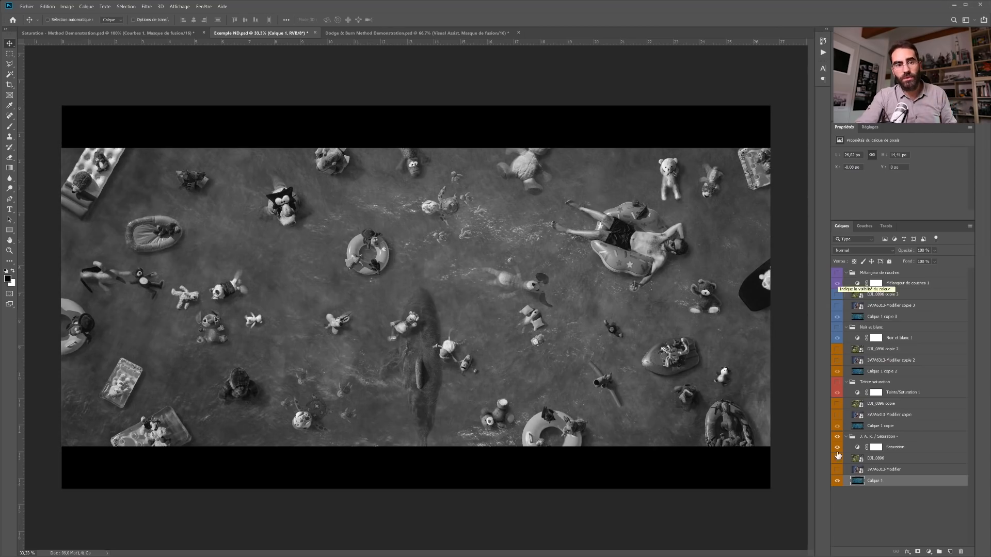
# Show the moth portrait layer, JV7A6313-Modifier or its copy, in each of the four desaturation groups.
pyautogui.click(835, 470)
pyautogui.click(836, 415)
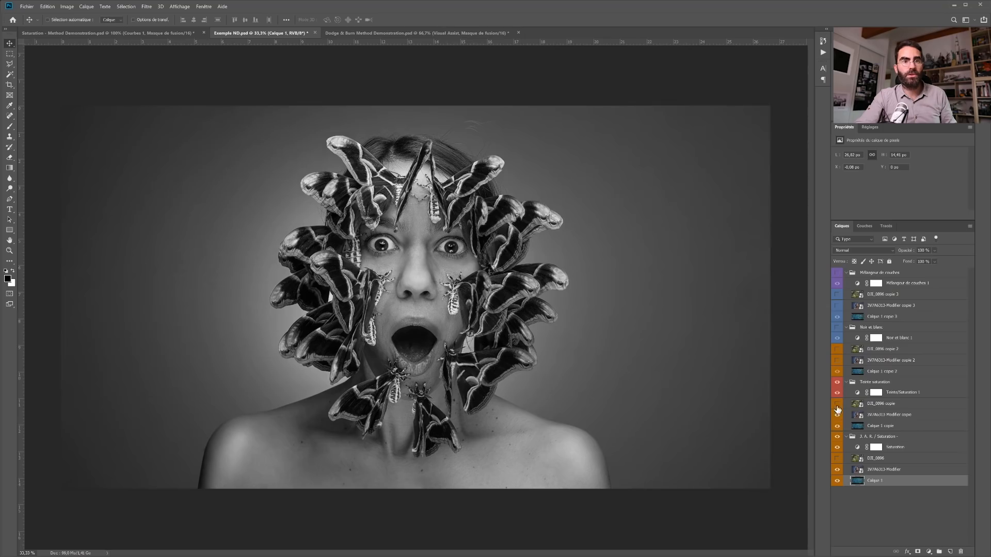
pyautogui.click(838, 360)
pyautogui.click(837, 305)
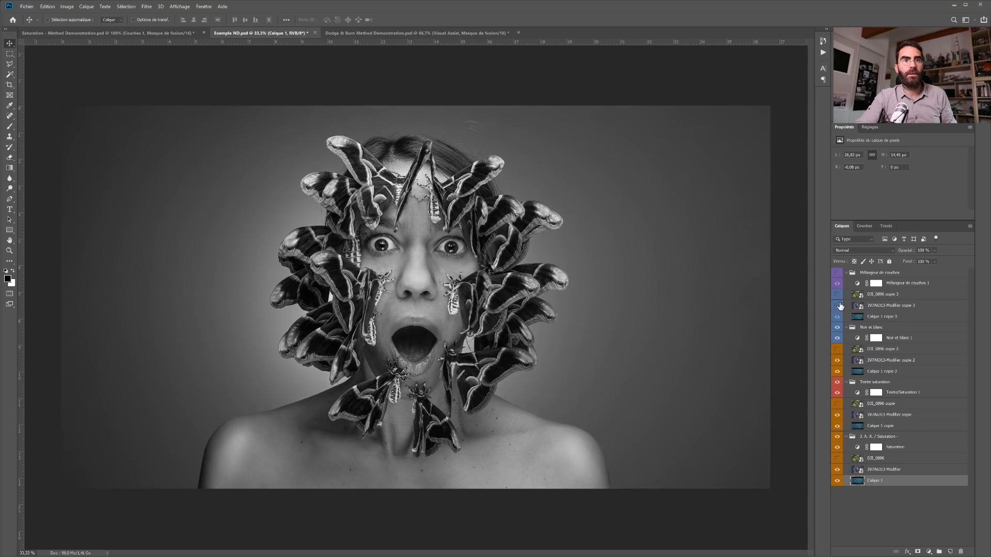
# Compare the portrait's curves rendering with the Teinte saturation and Noir et blanc groups by toggling their visibility.
pyautogui.click(837, 385)
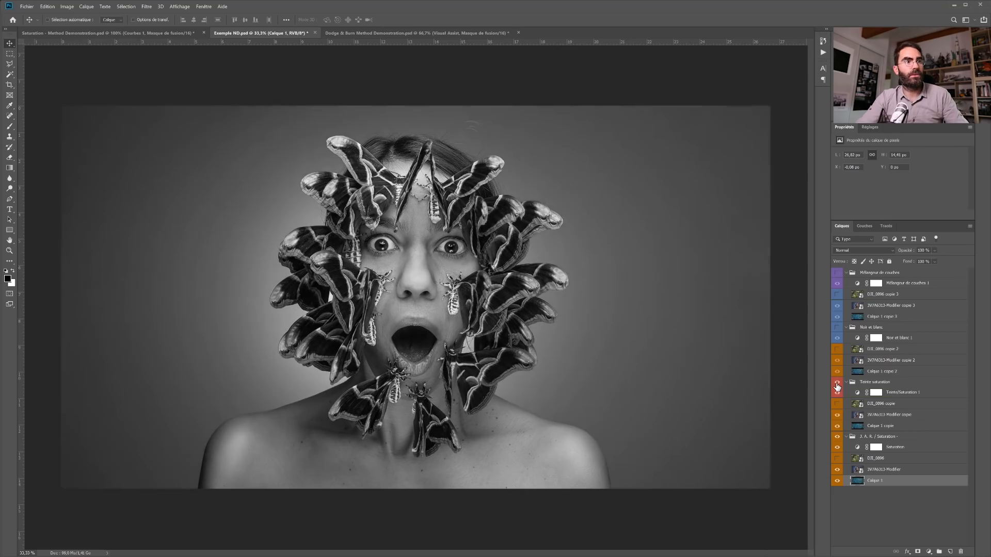
pyautogui.click(836, 384)
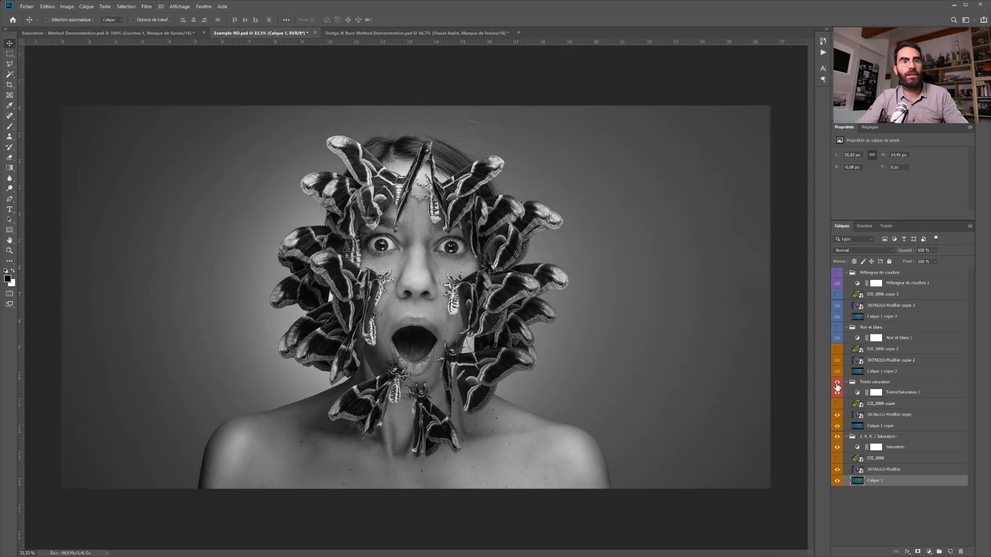
pyautogui.click(837, 328)
pyautogui.click(836, 328)
pyautogui.click(836, 328)
pyautogui.click(837, 328)
pyautogui.click(837, 328)
pyautogui.click(836, 328)
# Compare the portrait's curves rendering with the channel mixer group by toggling that group's visibility.
pyautogui.click(838, 273)
pyautogui.click(838, 274)
pyautogui.click(838, 274)
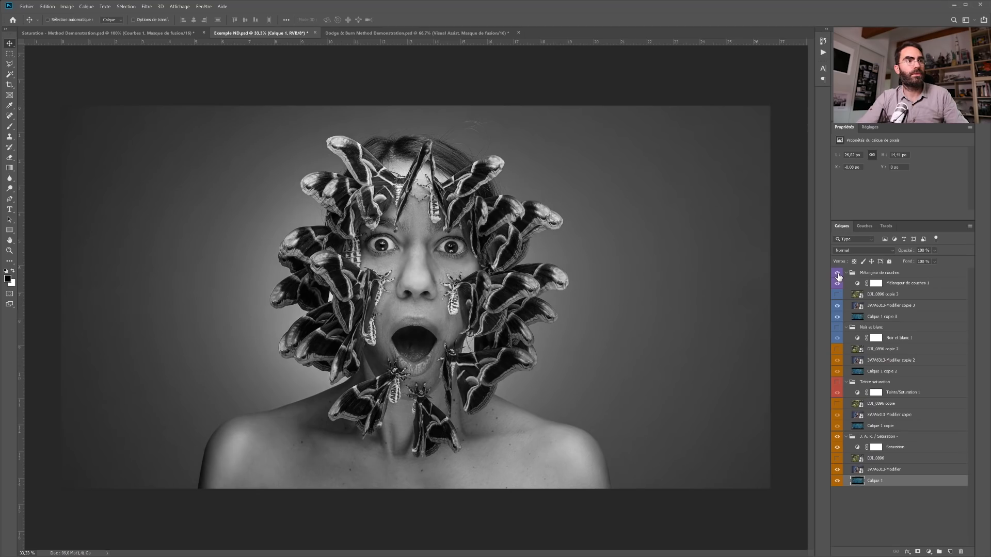
pyautogui.click(838, 274)
pyautogui.click(838, 274)
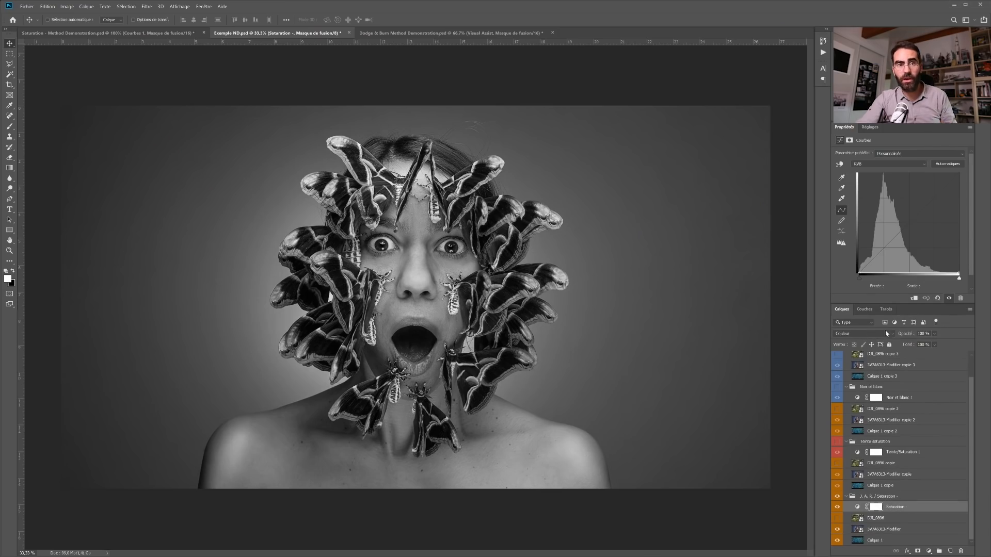
# Pull the Saturation curve's white point down to output 0, and invert the layer's mask to black.
pyautogui.moveTo(958, 174); pyautogui.dragTo(965, 278)
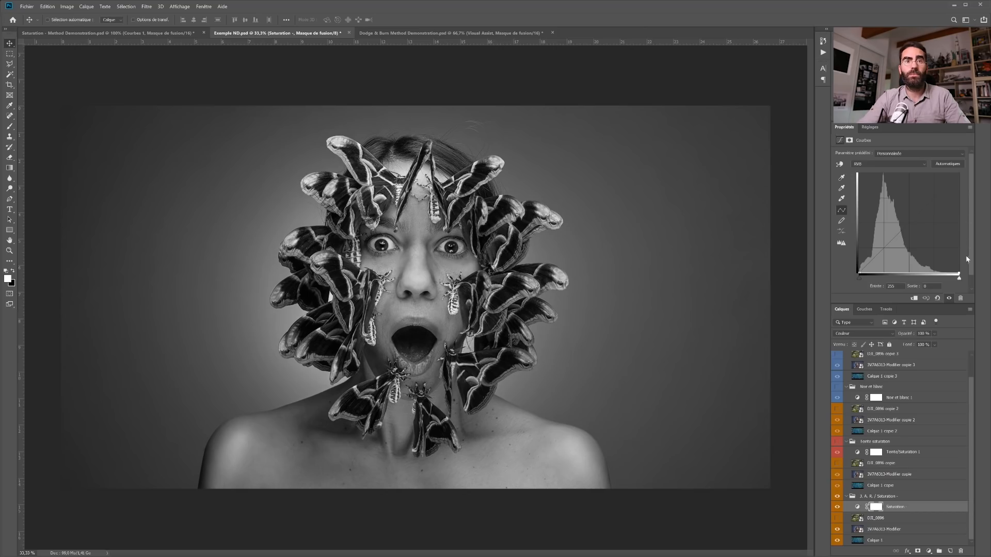
pyautogui.moveTo(963, 272)
pyautogui.mouseDown()
pyautogui.moveTo(989, 186)
pyautogui.moveTo(958, 192)
pyautogui.moveTo(958, 273)
pyautogui.mouseUp()
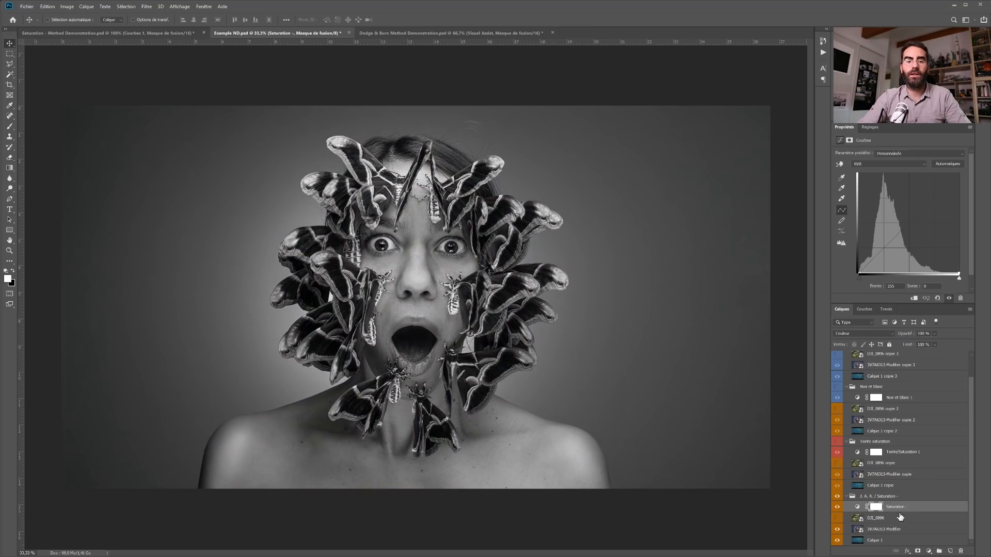
pyautogui.hotkey('ctrl', 'i')
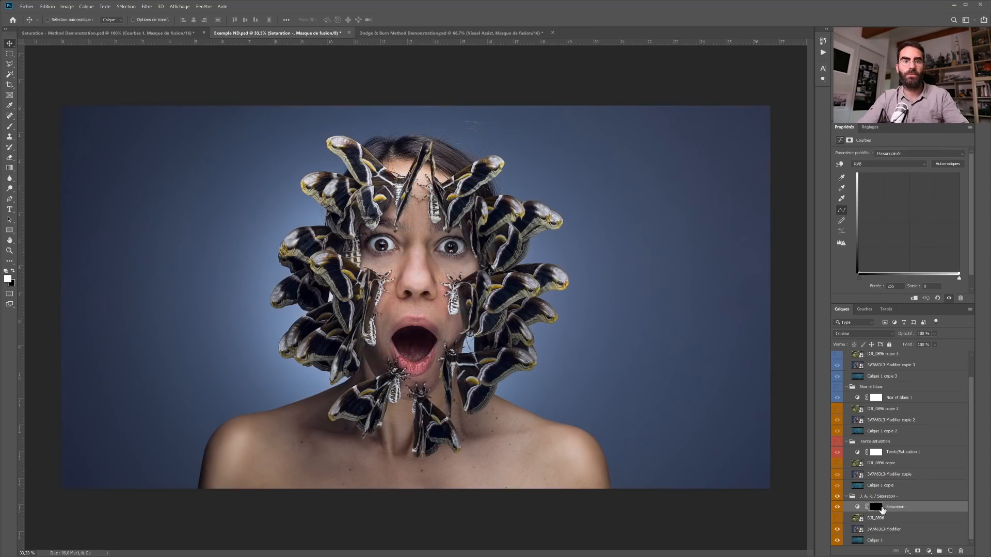
# Paint white on the Saturation mask over the woman's face and shoulders with a resized brush at 25% opacity.
pyautogui.press('b')
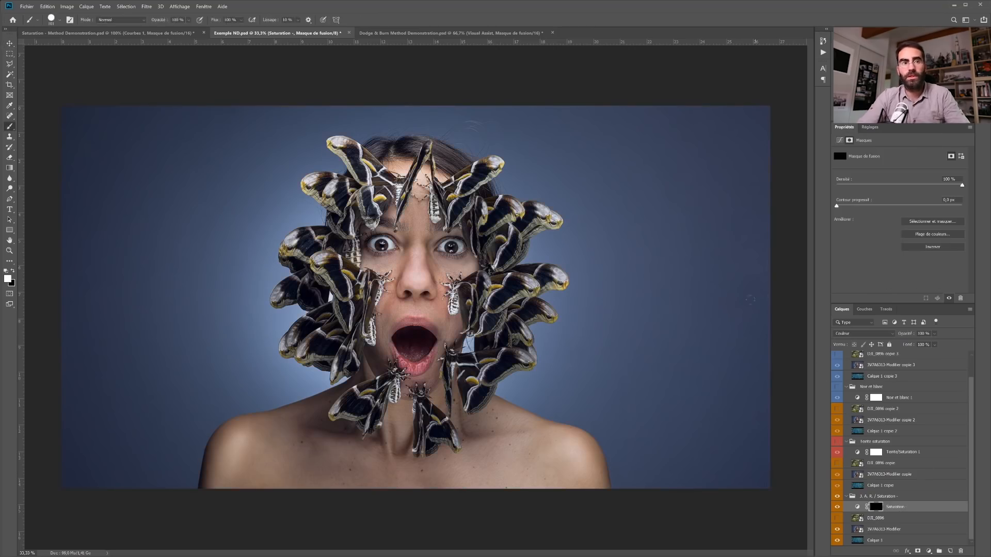
pyautogui.moveTo(571, 324); pyautogui.dragTo(623, 314)
pyautogui.moveTo(624, 314); pyautogui.dragTo(609, 189)
pyautogui.moveTo(482, 290); pyautogui.dragTo(487, 290)
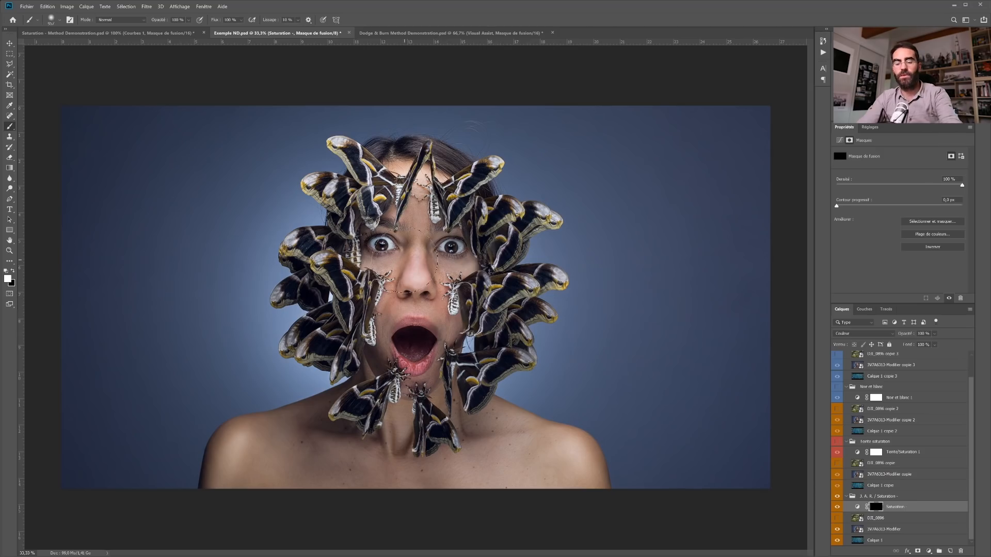
pyautogui.press('2')
pyautogui.press('5')
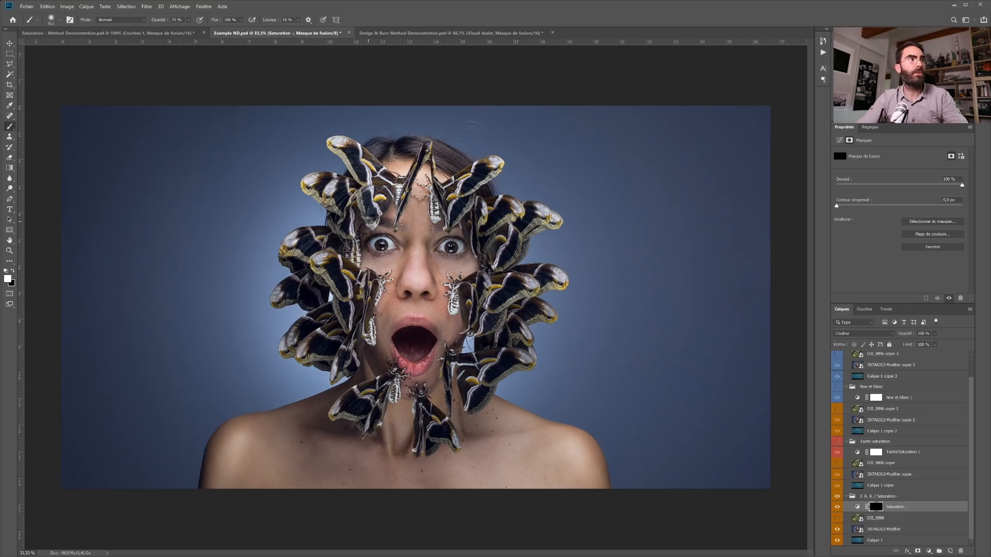
pyautogui.click(426, 340)
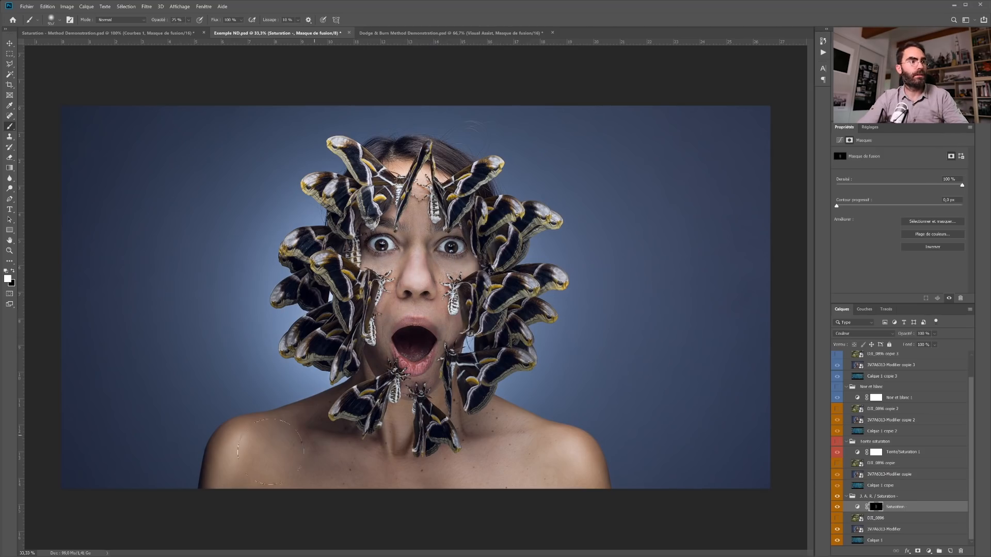
pyautogui.moveTo(448, 412); pyautogui.dragTo(517, 431)
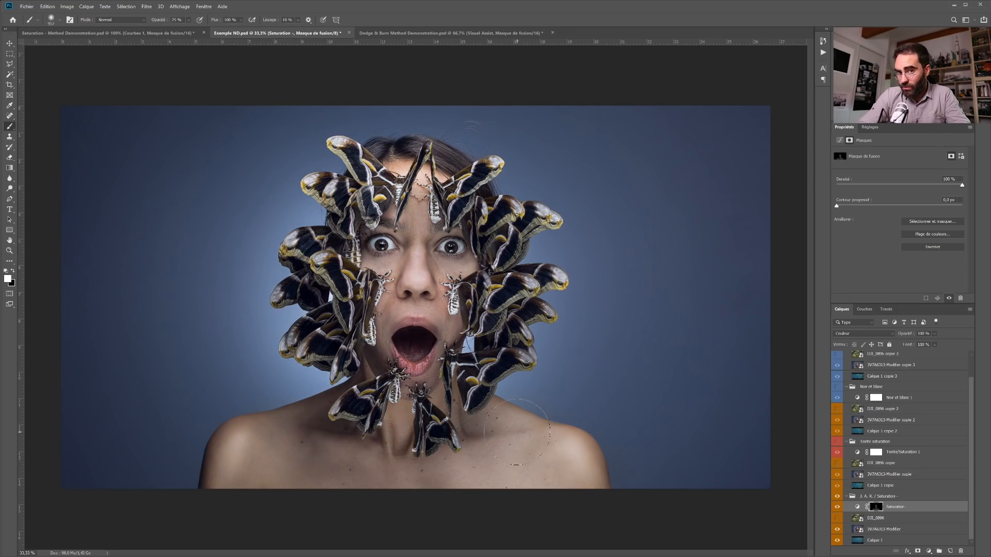